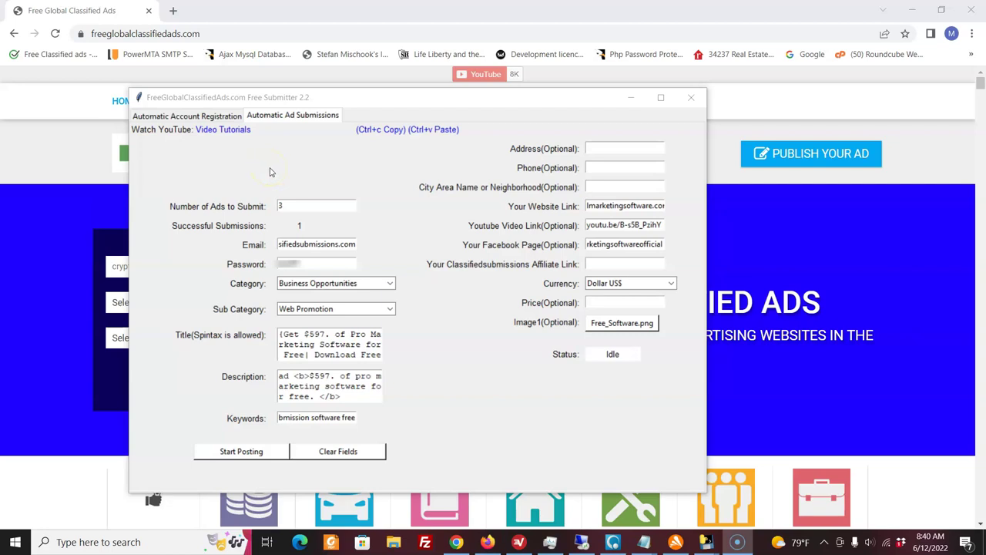
Step: Bring the Chrome window with the FreeGlobalClassifiedAds.com homepage in front of the submitter
left_click(981, 88)
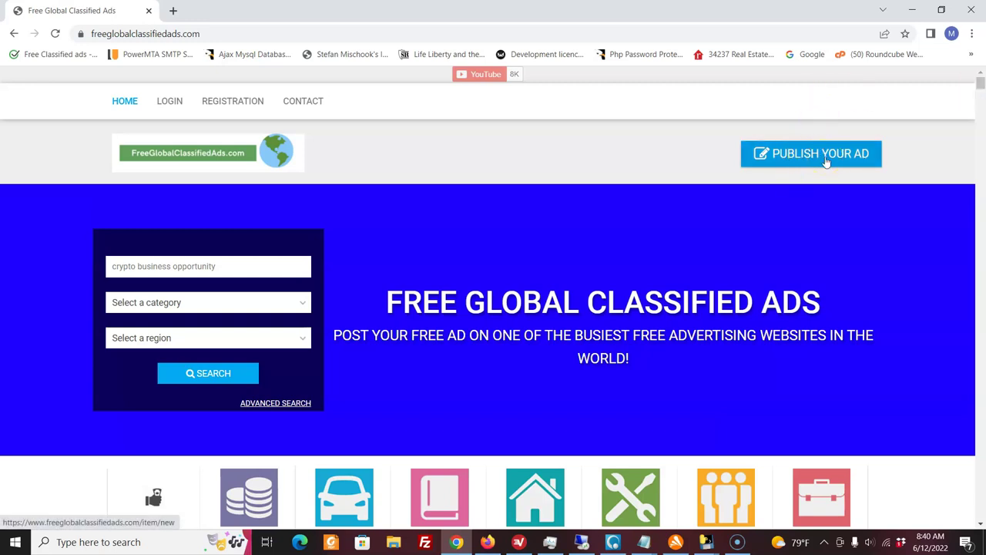
Step: Scroll past Premium Listings to Latest Listings, topped by the Free Automatic Ad Posting Software ad
left_click(979, 86)
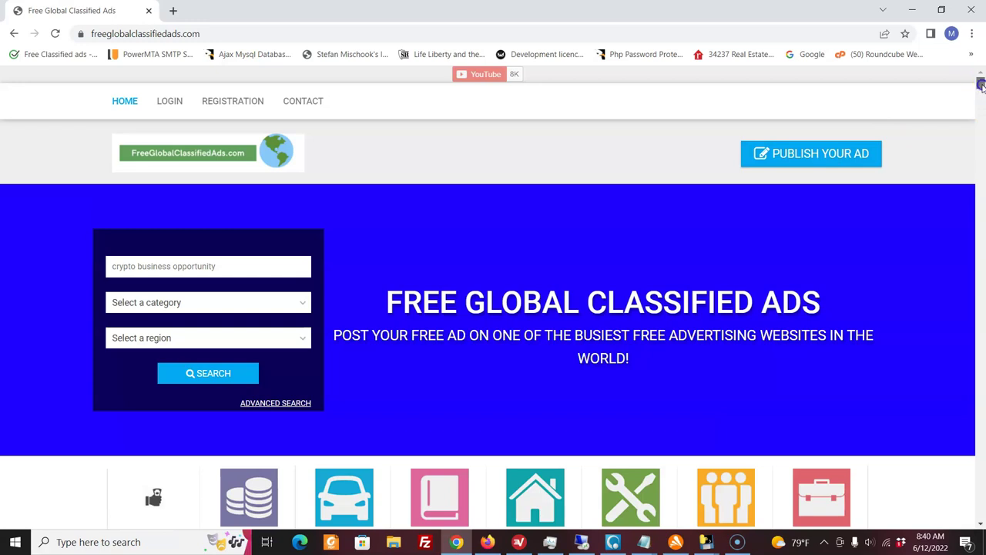
scroll(980, 87, "down", 1)
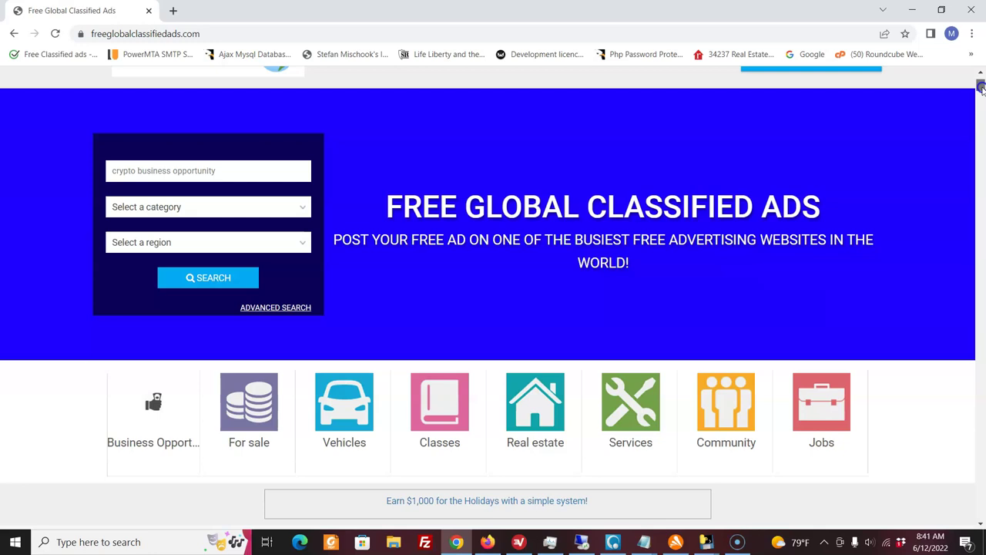
scroll(980, 86, "up", 1)
scroll(980, 86, "down", 3)
scroll(980, 91, "down", 2)
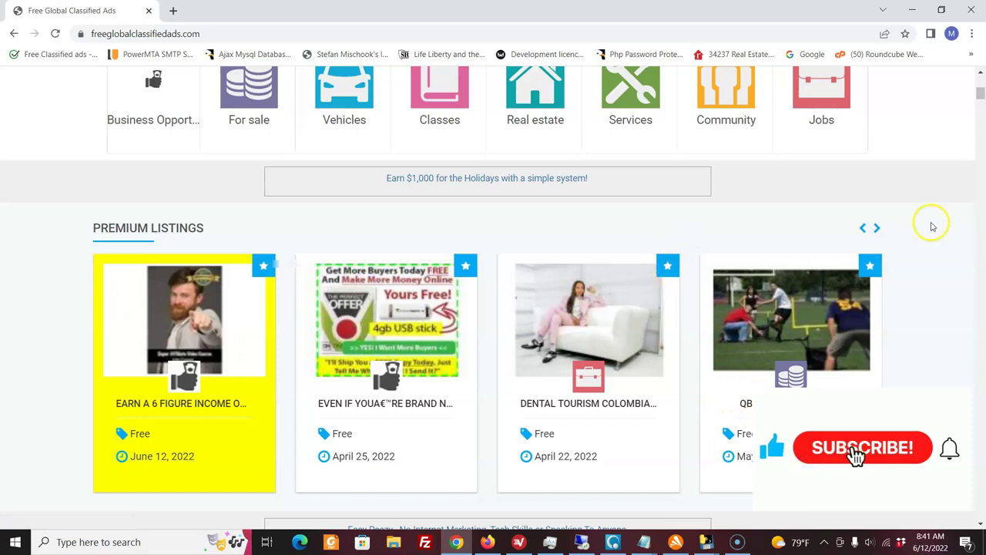
left_click_drag(981, 104, 977, 104)
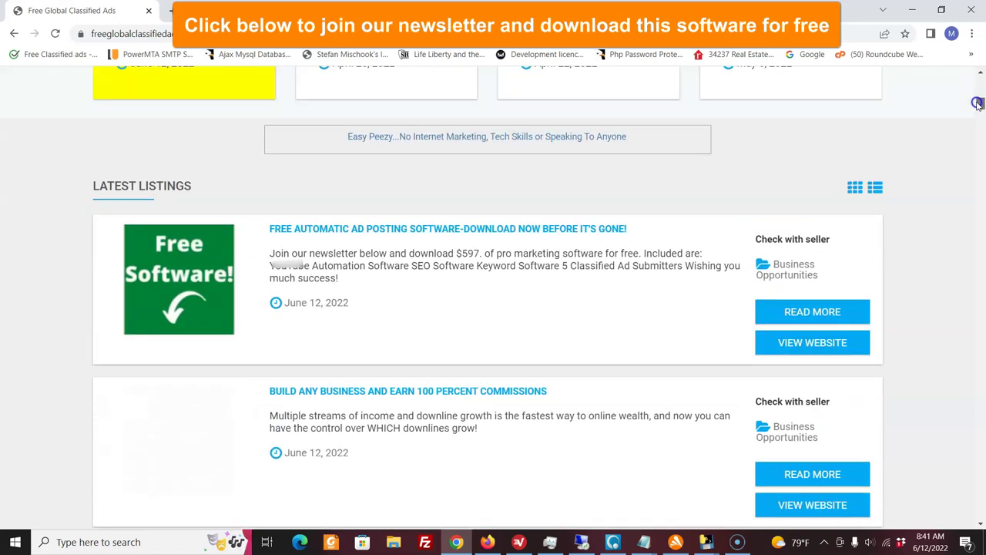
Step: Bring the Free Submitter 2.2 window back in front via its taskbar thumbnail
left_click(709, 544)
left_click(774, 493)
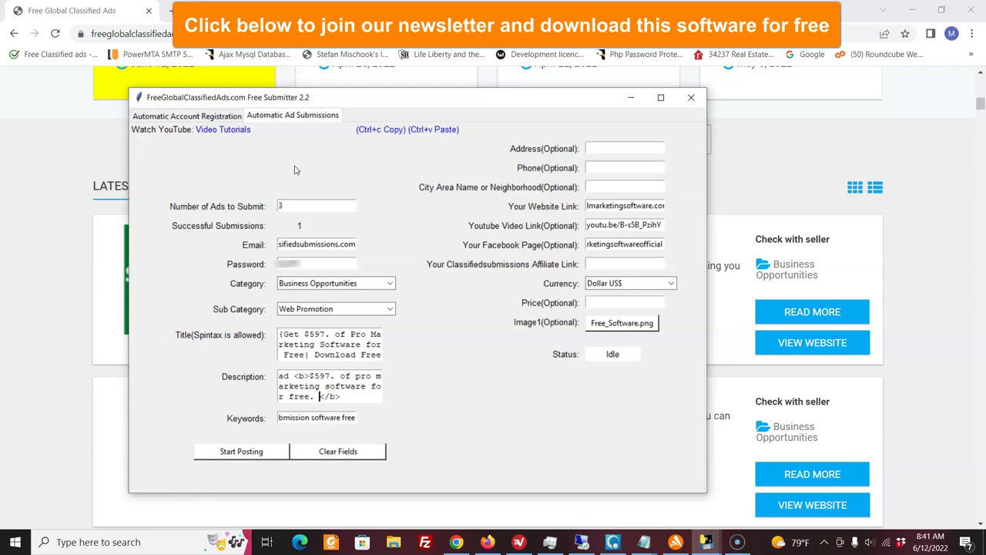
left_click(286, 155)
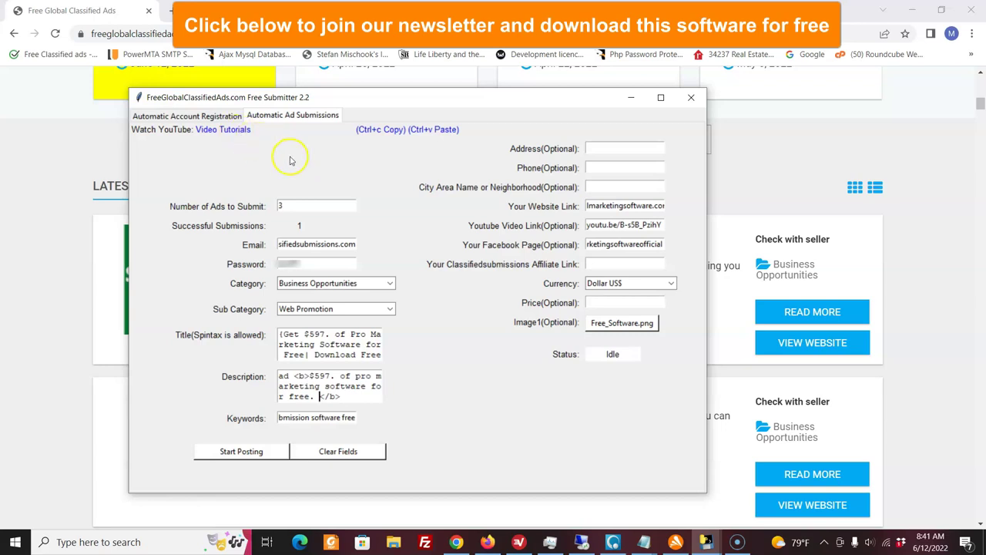
left_click(189, 120)
Step: Return to the browser, scroll to the top, and open the REGISTRATION account page
left_click(248, 108)
left_click(980, 116)
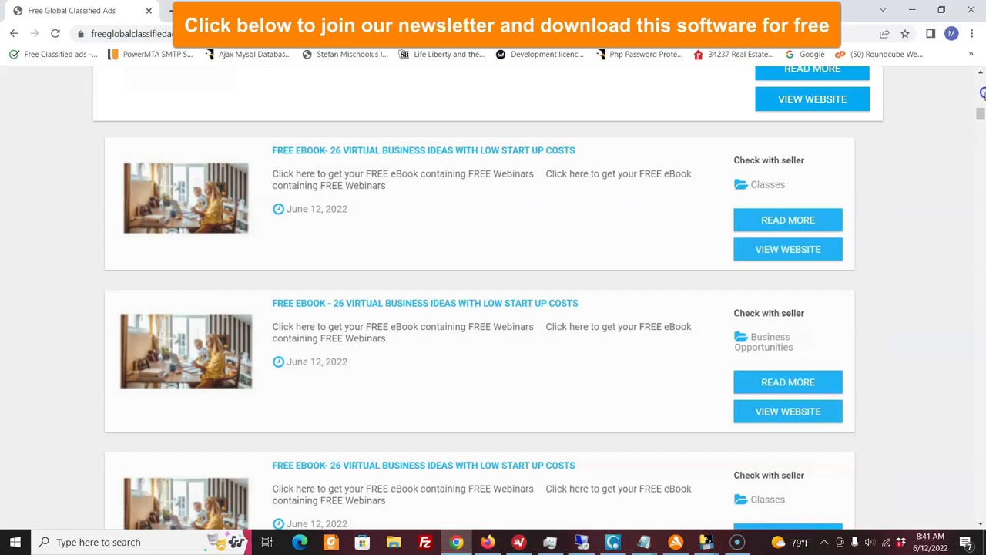
left_click_drag(979, 114, 978, 81)
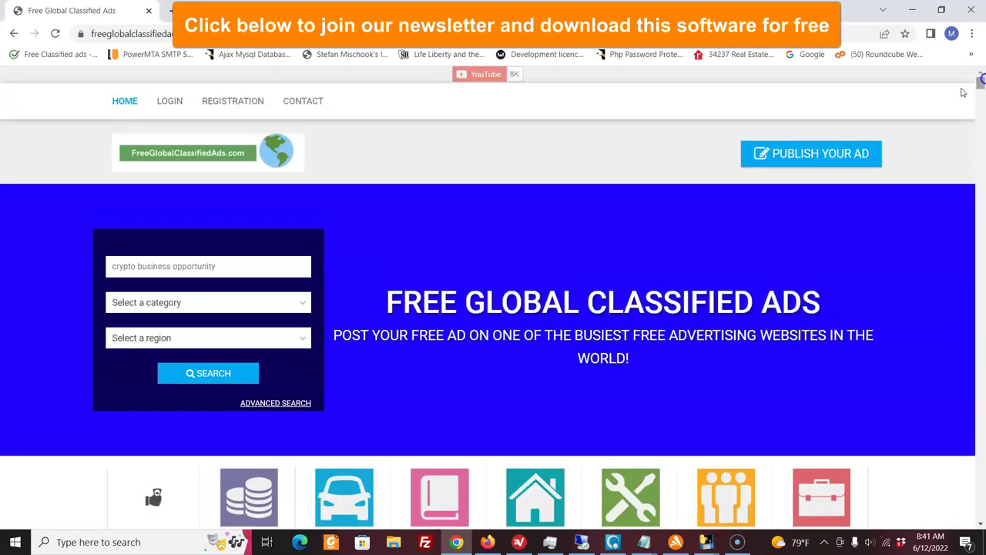
left_click(836, 166)
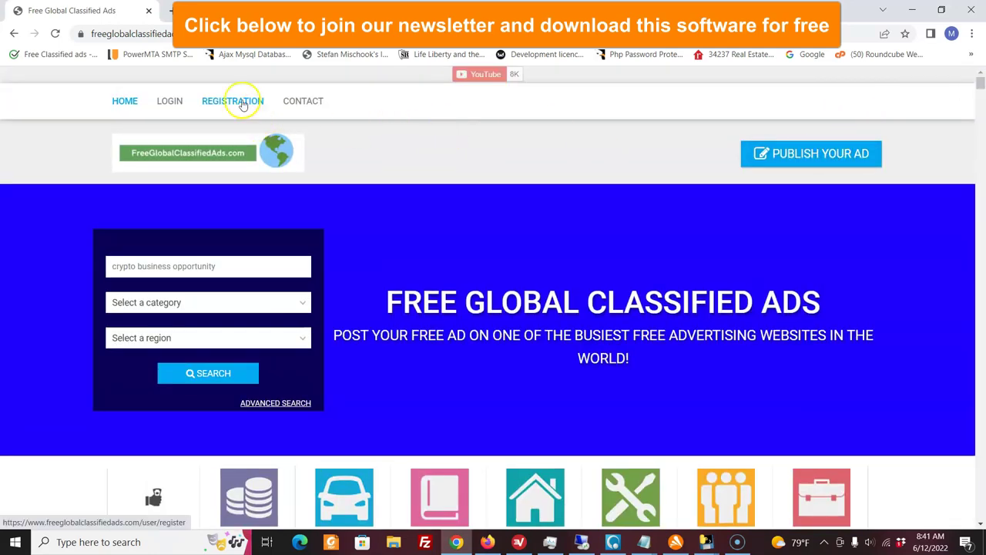
left_click(242, 104)
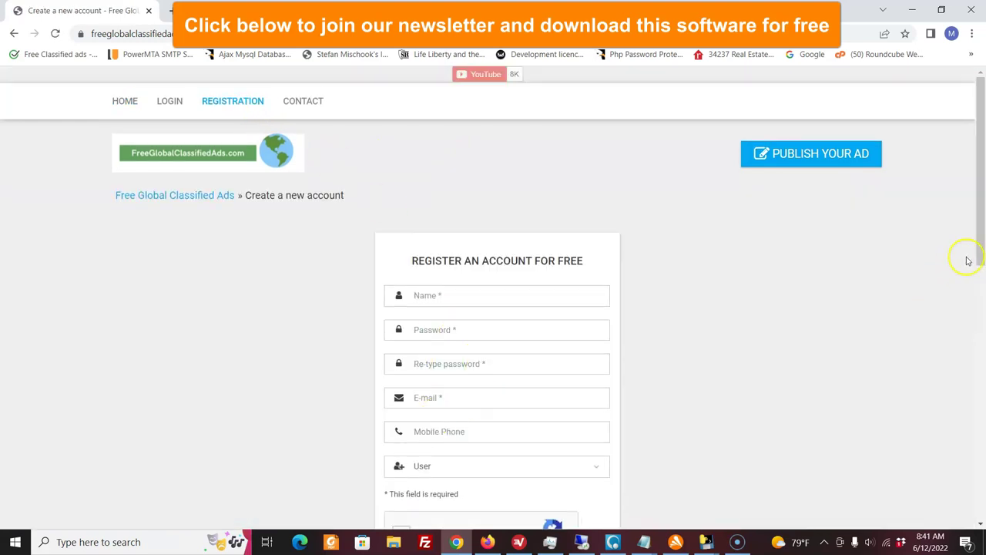
mouse_move(976, 236)
left_mouse_down()
mouse_move(982, 304)
mouse_move(982, 275)
left_mouse_up()
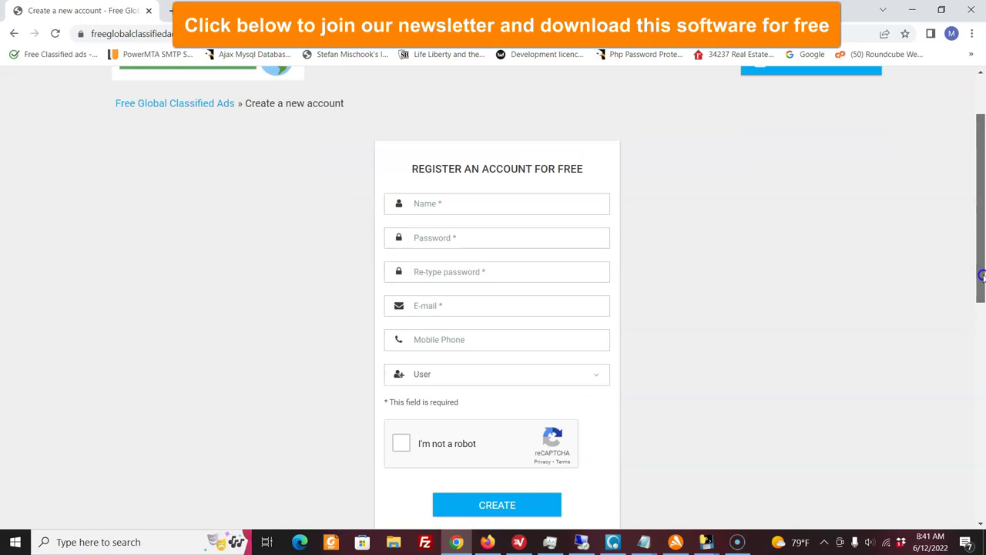
left_click(706, 543)
left_click(767, 485)
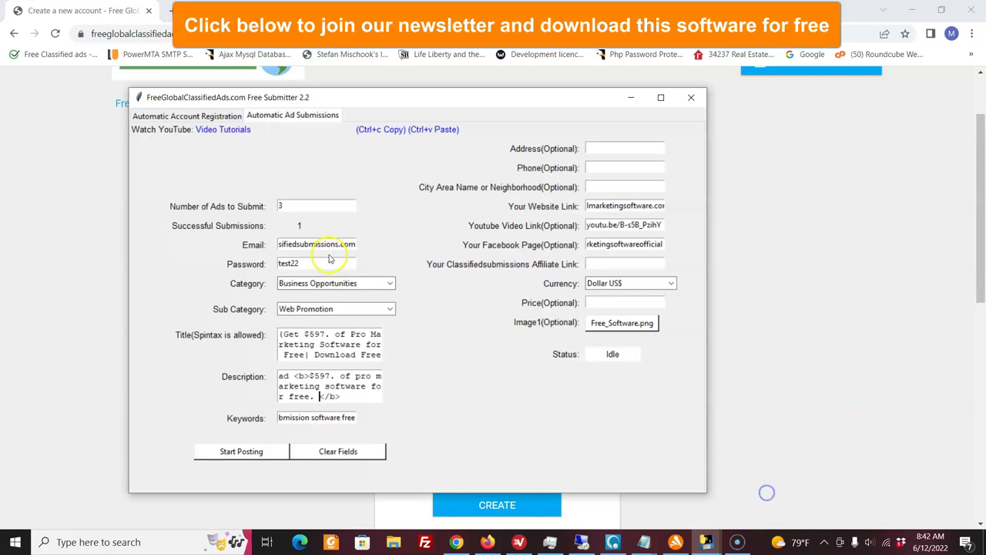
left_click(188, 118)
type("Your N")
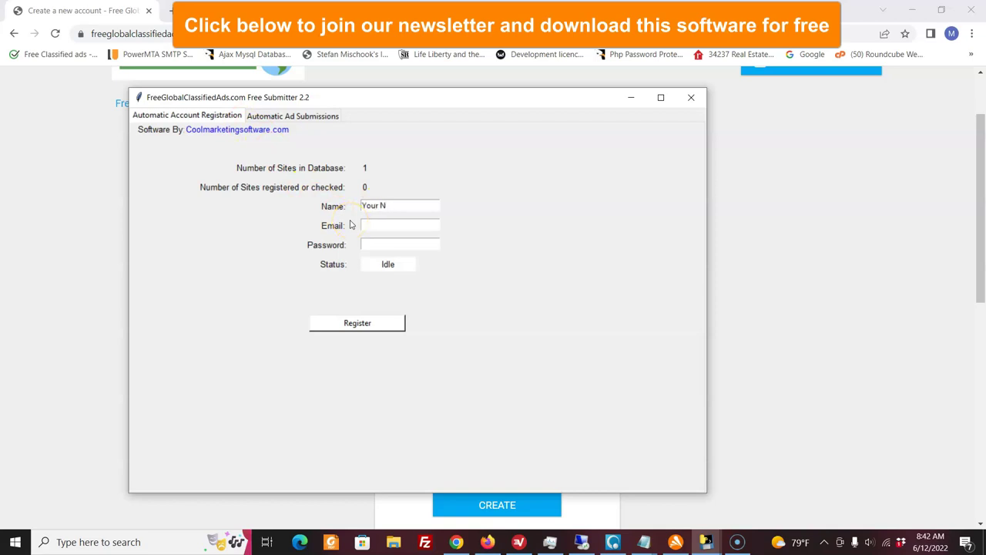
type("ame")
type("email@")
type("gmail")
type(".com")
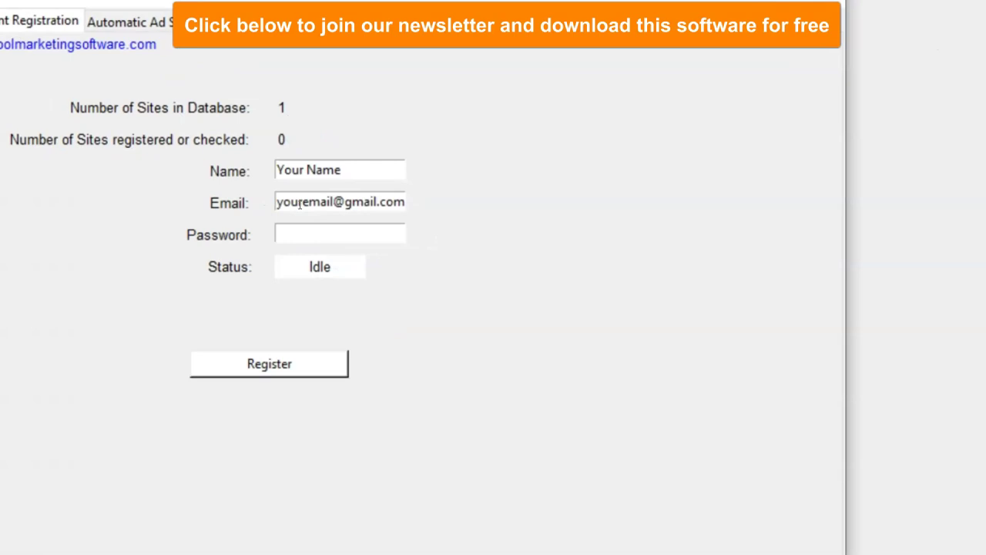
left_click(304, 233)
left_click(297, 235)
type("yourpassword")
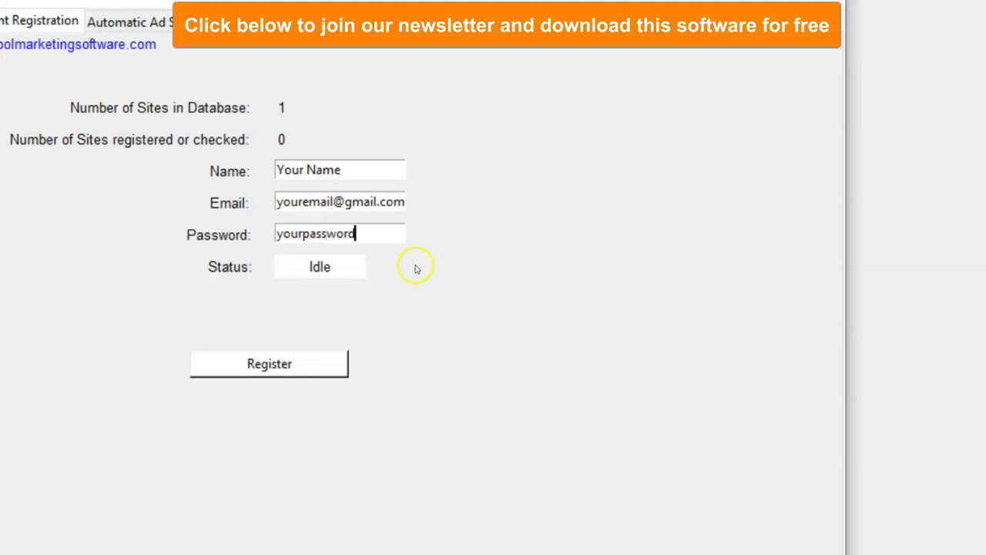
Step: Start automatic registration, let Chrome fill the form, then stop it
left_click(263, 373)
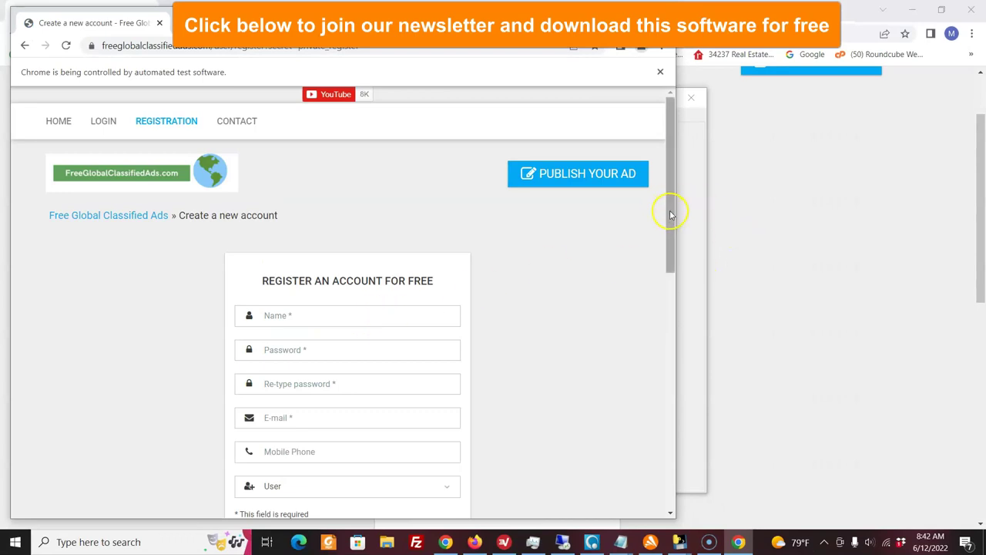
left_click_drag(671, 209, 676, 263)
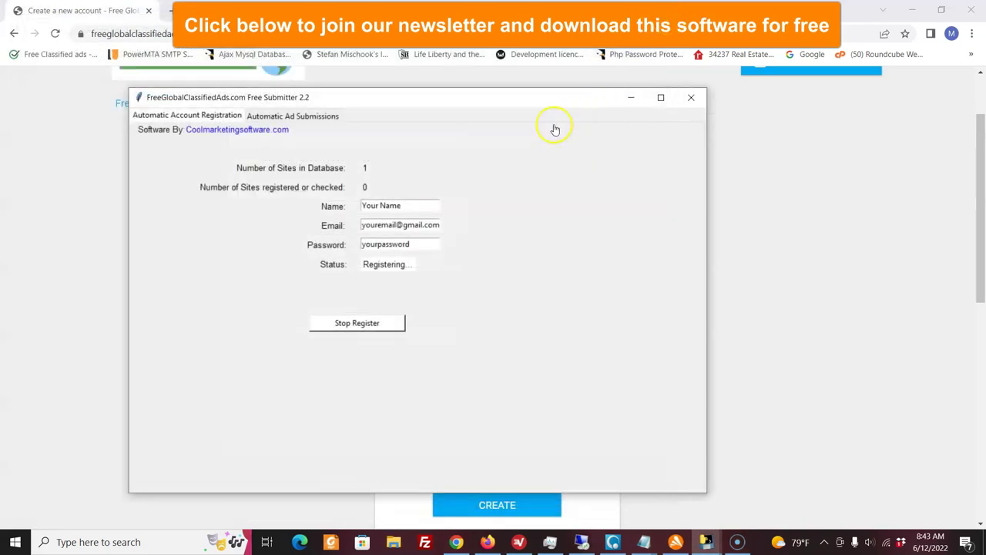
left_click(345, 323)
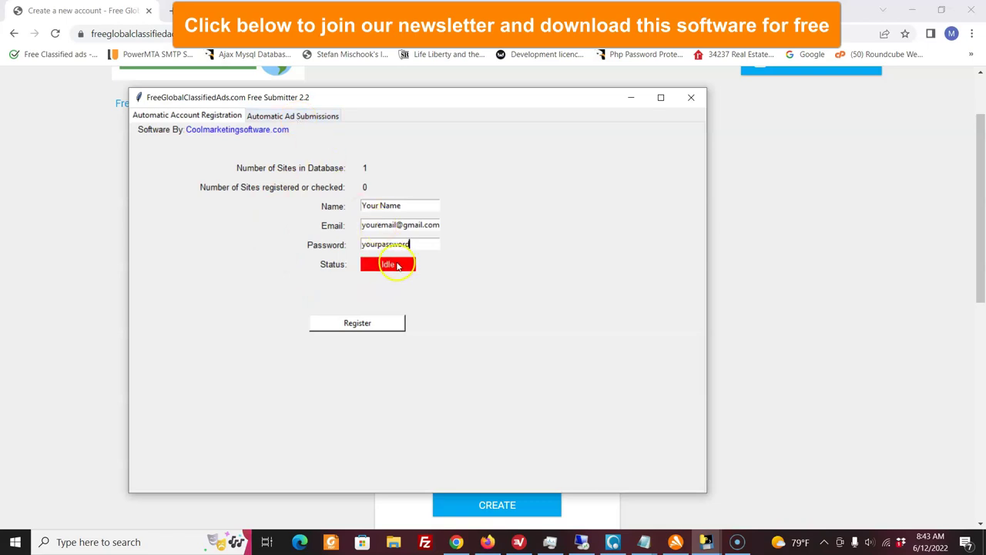
Step: Switch to the automatic ad submission form and edit the number of ads to submit
left_click(269, 115)
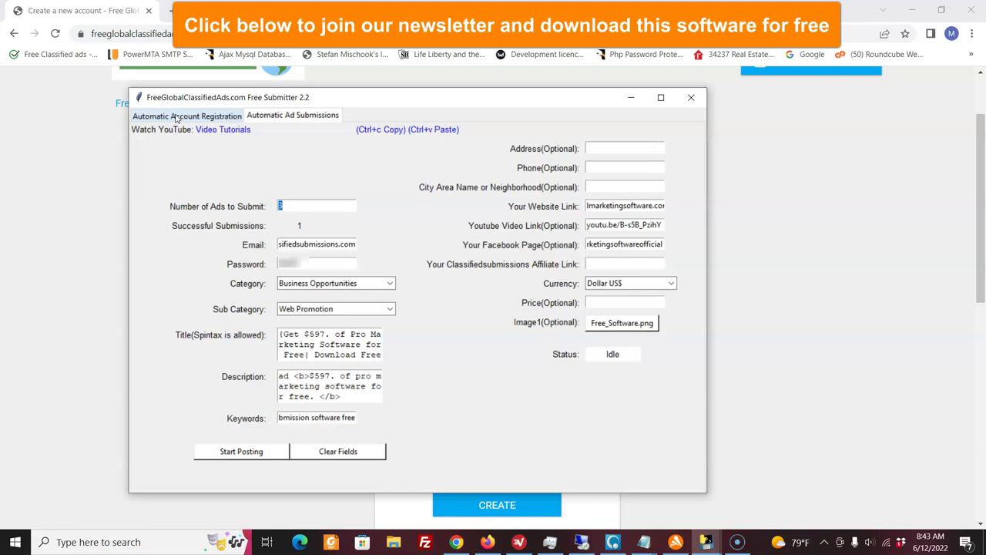
left_click(172, 117)
left_click(293, 206)
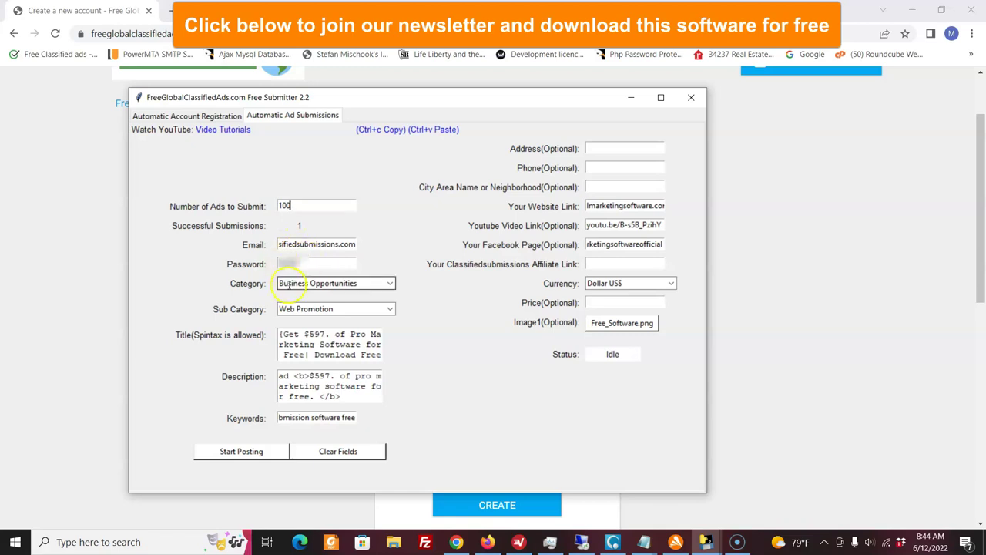
Step: Set the ad category to Services with Web Promotion as the sub category
left_click(390, 286)
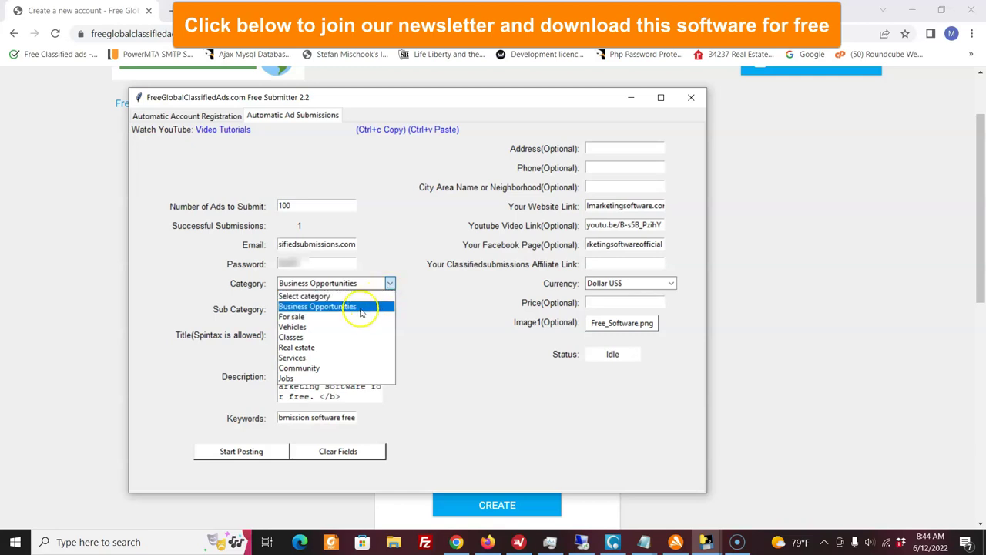
left_click(389, 307)
left_click(389, 311)
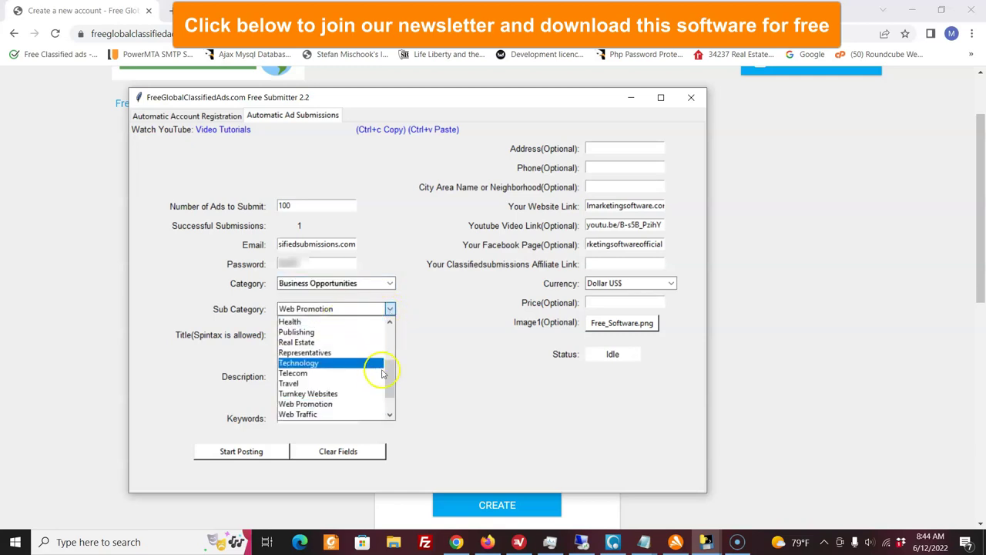
mouse_move(388, 370)
left_mouse_down()
mouse_move(388, 392)
mouse_move(403, 347)
left_mouse_up()
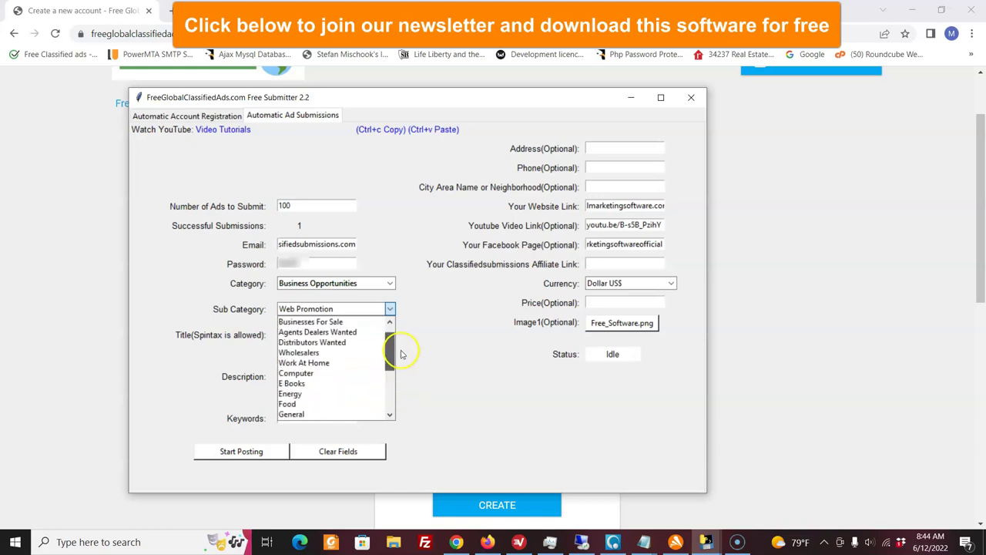
left_click(389, 285)
left_click(388, 285)
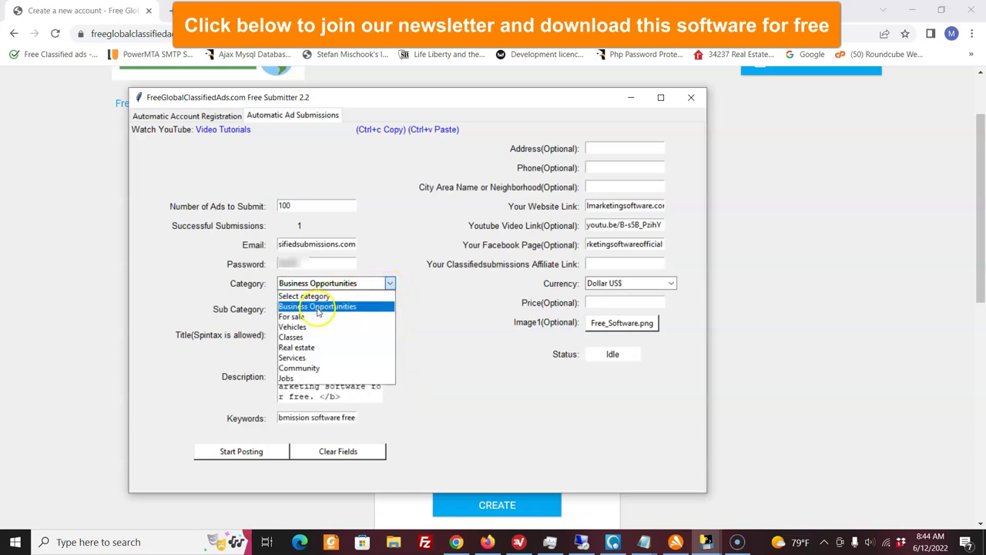
left_click(304, 358)
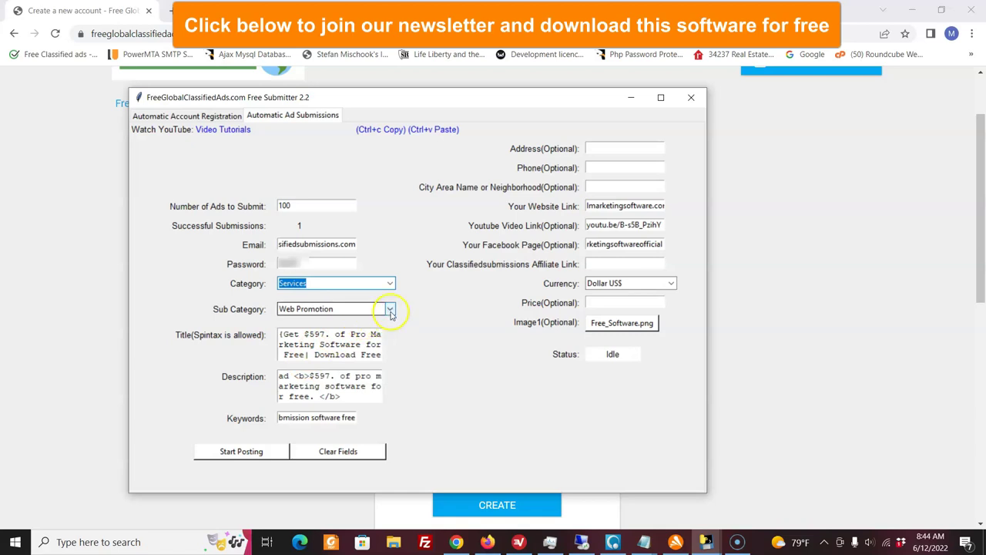
left_click(389, 309)
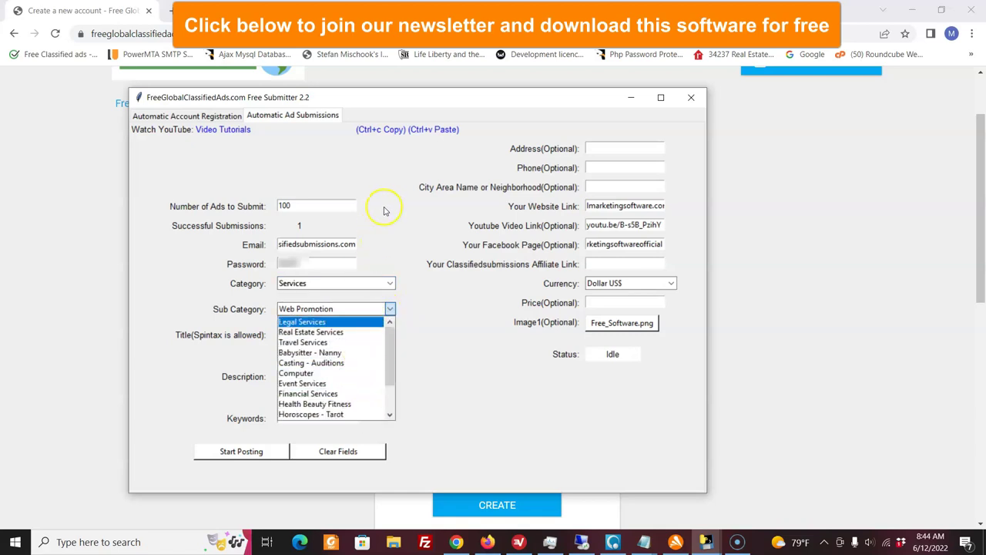
left_click(375, 169)
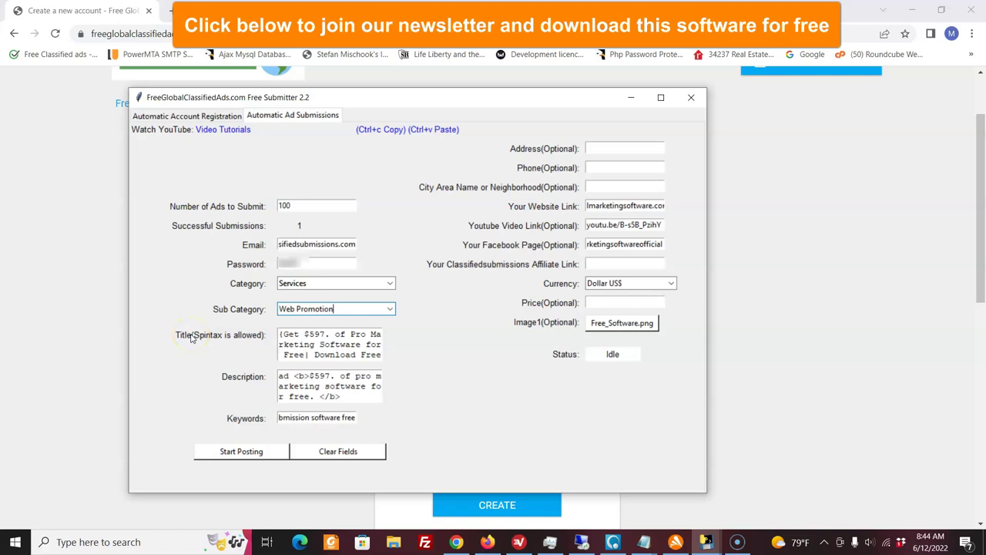
Step: From the site's home page listings, open the 'Free eBook - 26 Virtual Business Ideas' ad
left_click(980, 208)
left_click_drag(980, 208, 977, 147)
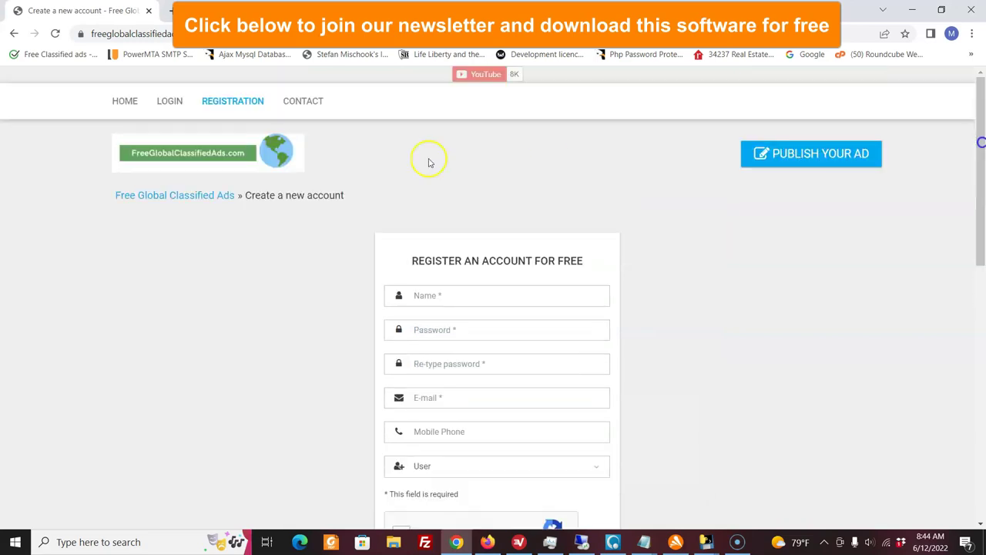
left_click(128, 108)
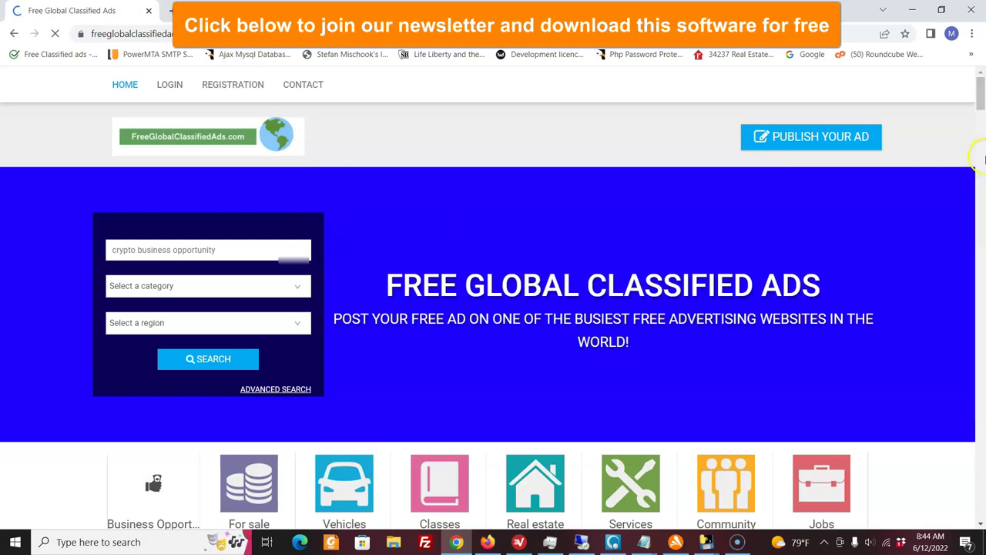
left_click(980, 158)
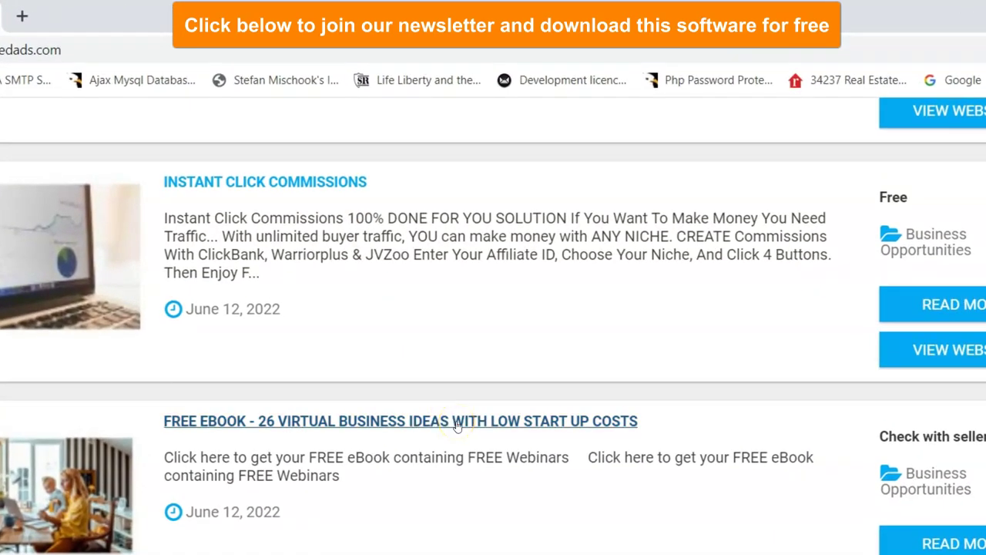
left_click(456, 426)
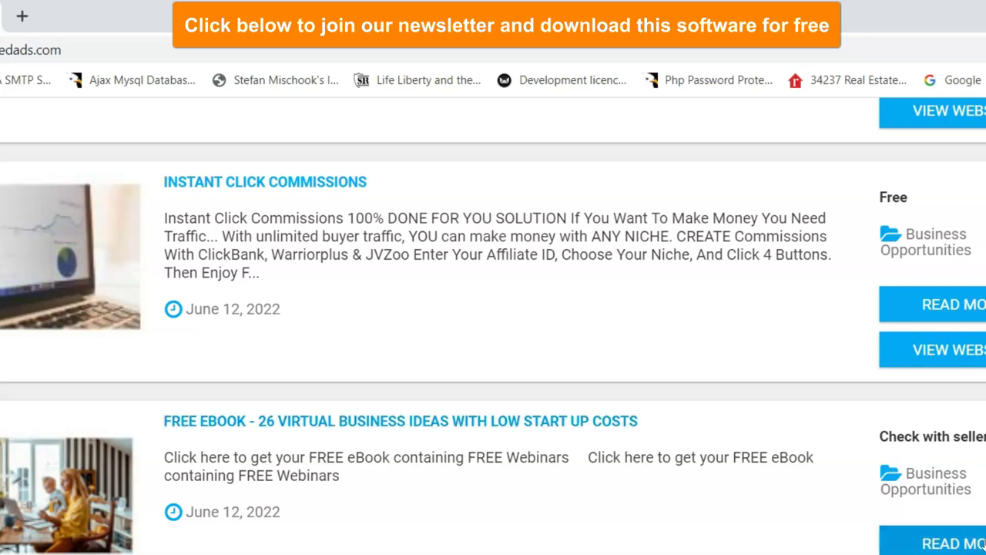
Step: Review the eBook ad page's image, links and YouTube video, then preview the open windows
left_click(879, 503)
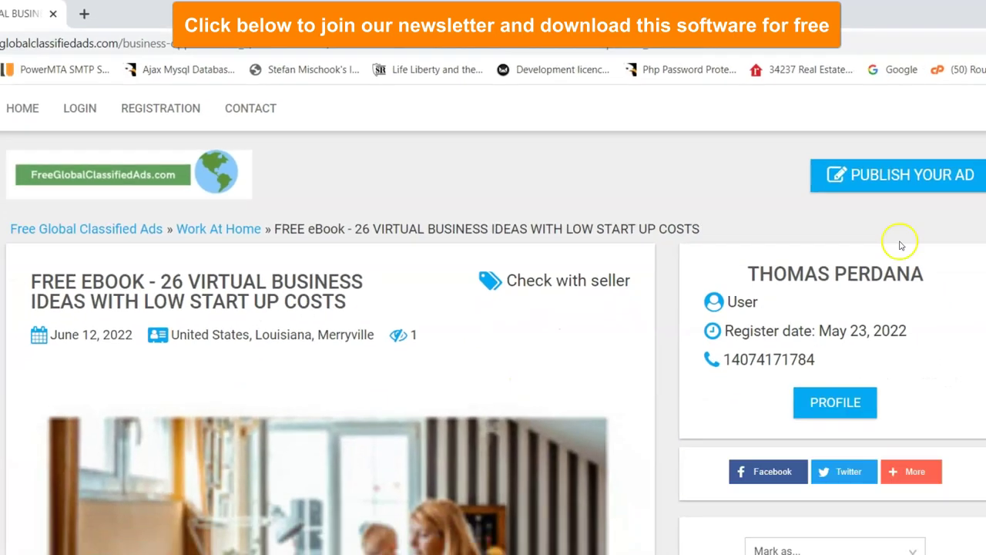
scroll(424, 150, "down", 1)
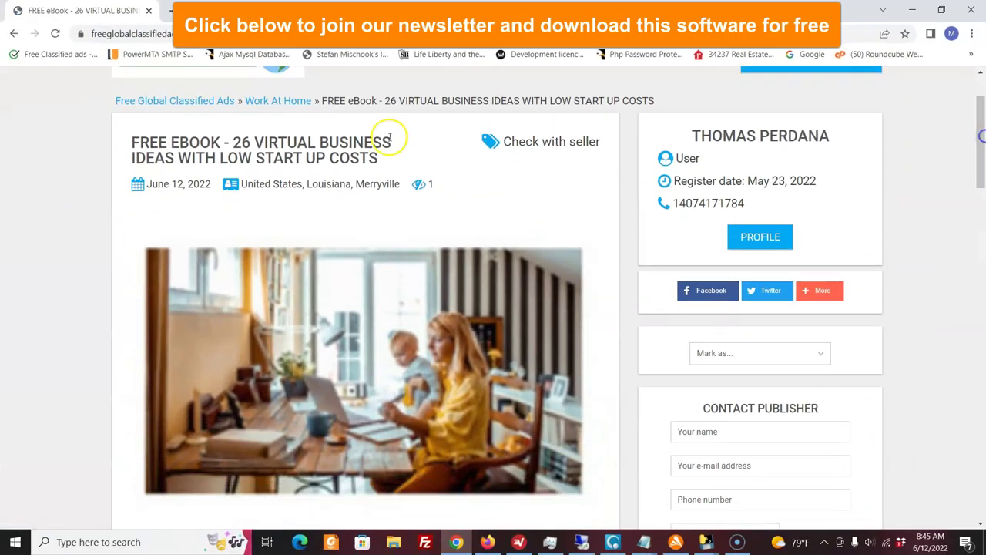
mouse_move(980, 128)
left_mouse_down()
mouse_move(983, 253)
mouse_move(983, 243)
left_mouse_up()
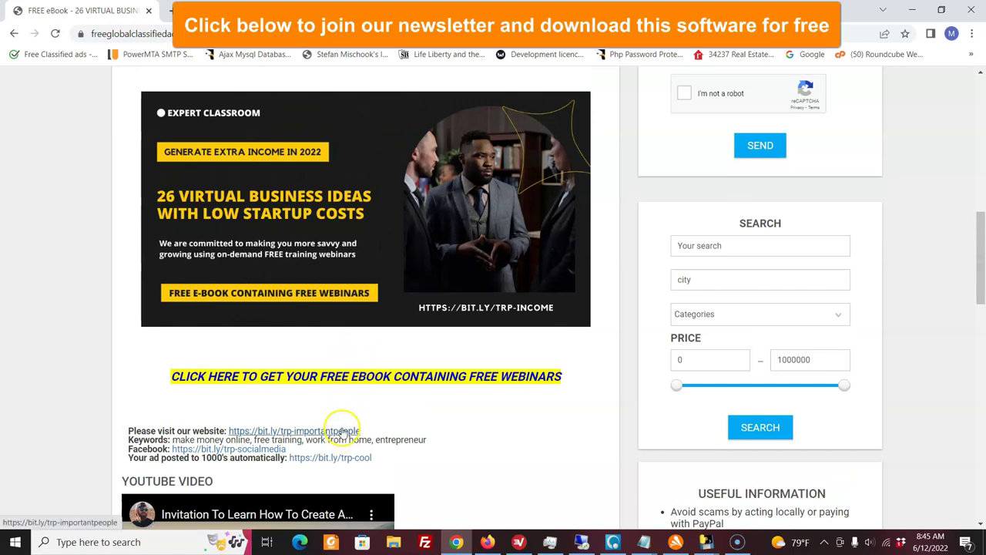
left_click_drag(982, 229, 982, 85)
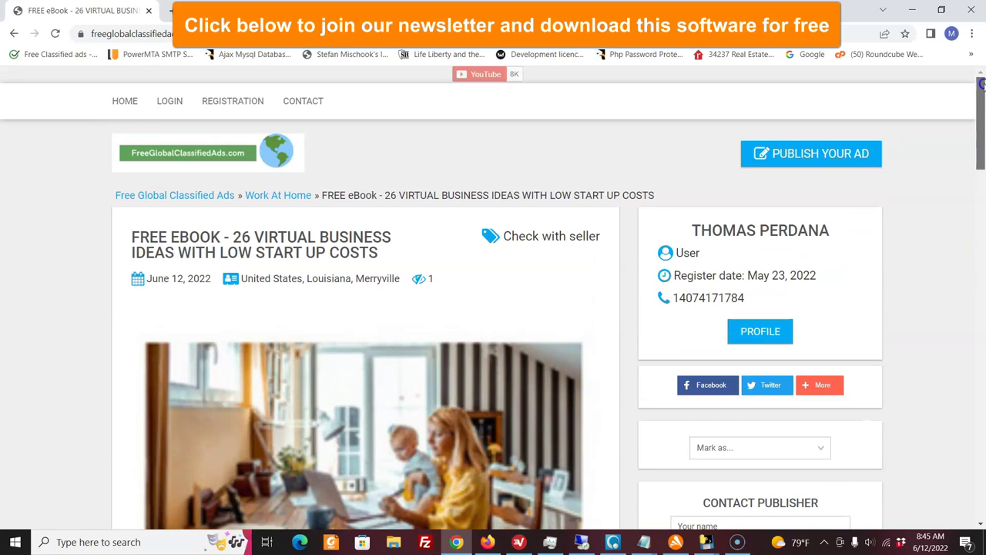
left_click(706, 542)
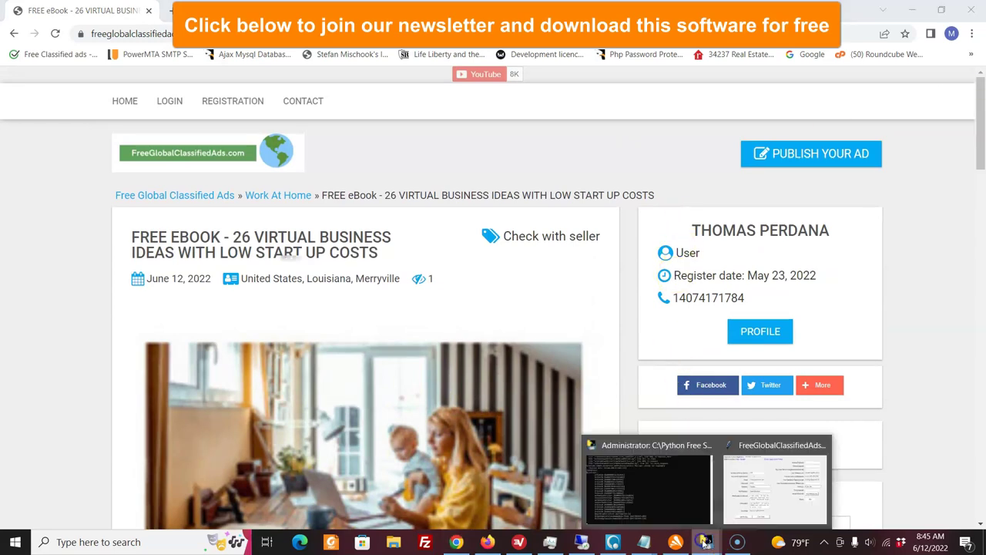
Step: Bring the submitter forward and select the entire spintax text in the Title field
left_click(751, 501)
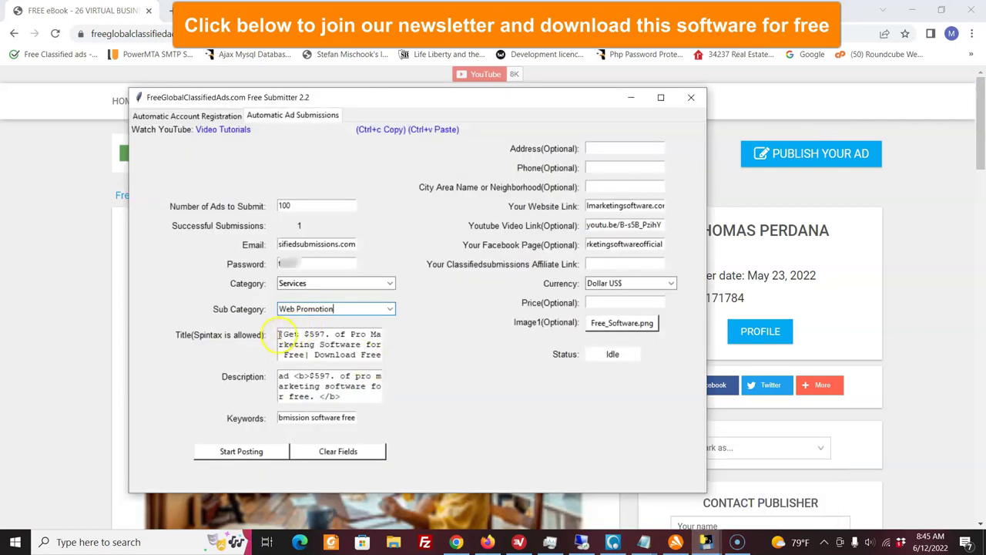
left_click_drag(278, 334, 419, 390)
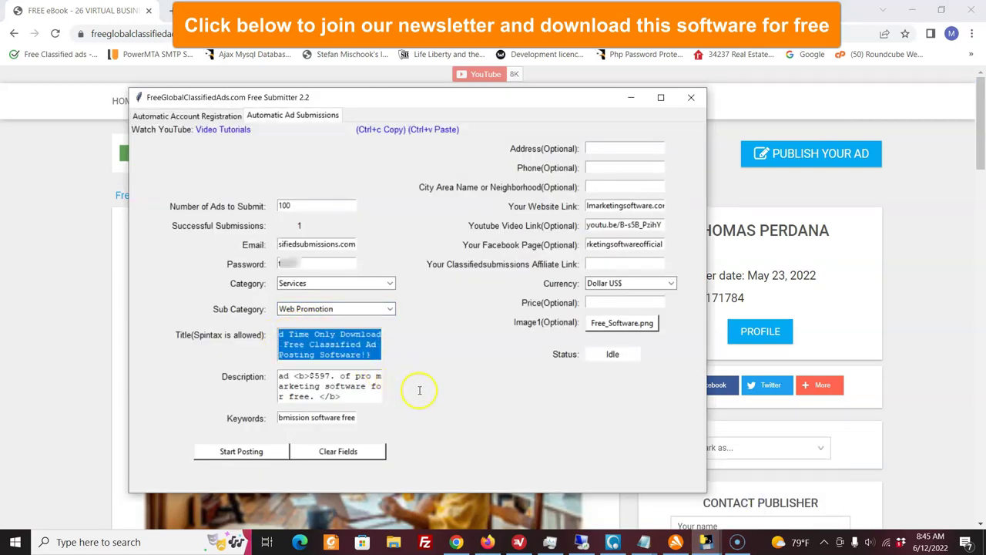
left_click(380, 354)
left_click_drag(380, 354, 254, 332)
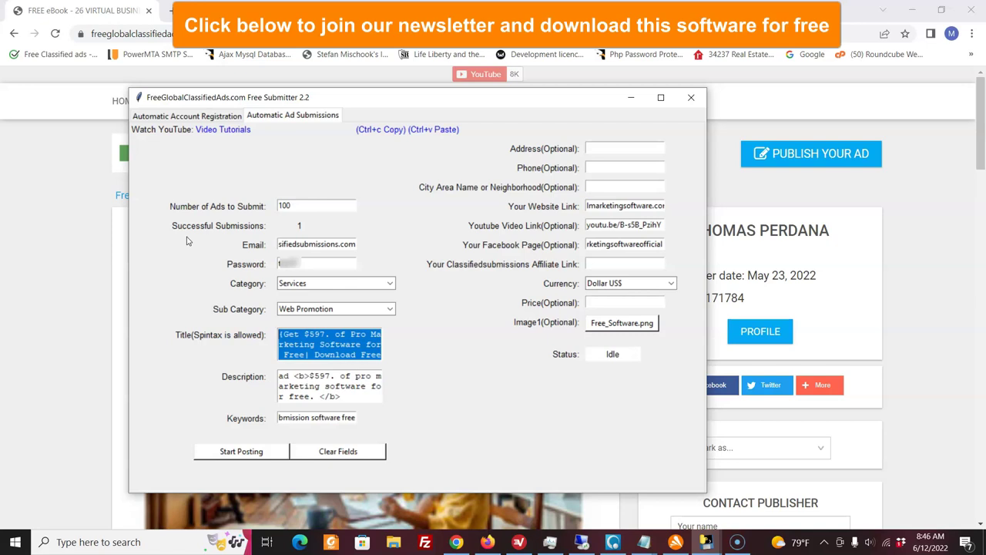
Step: Paste the HTML 'Join our newsletter' text into the Description box
left_click(332, 395)
key("ctrl+v")
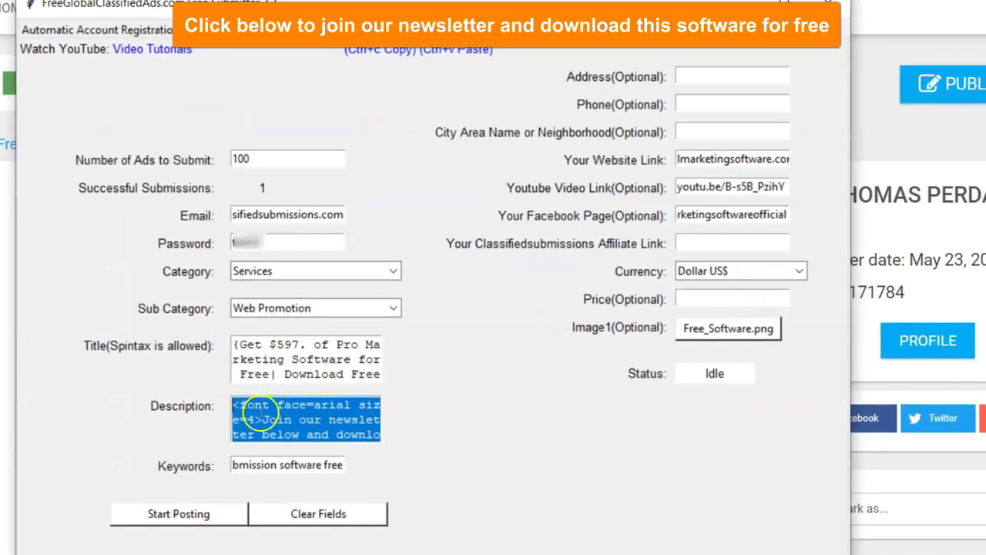
left_click(261, 418)
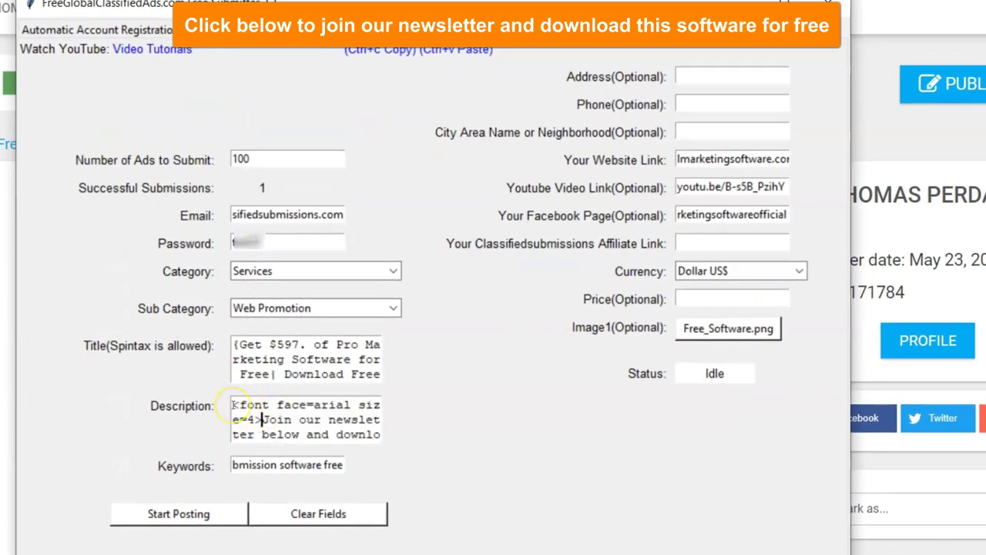
left_click(233, 405)
left_click_drag(232, 406, 430, 511)
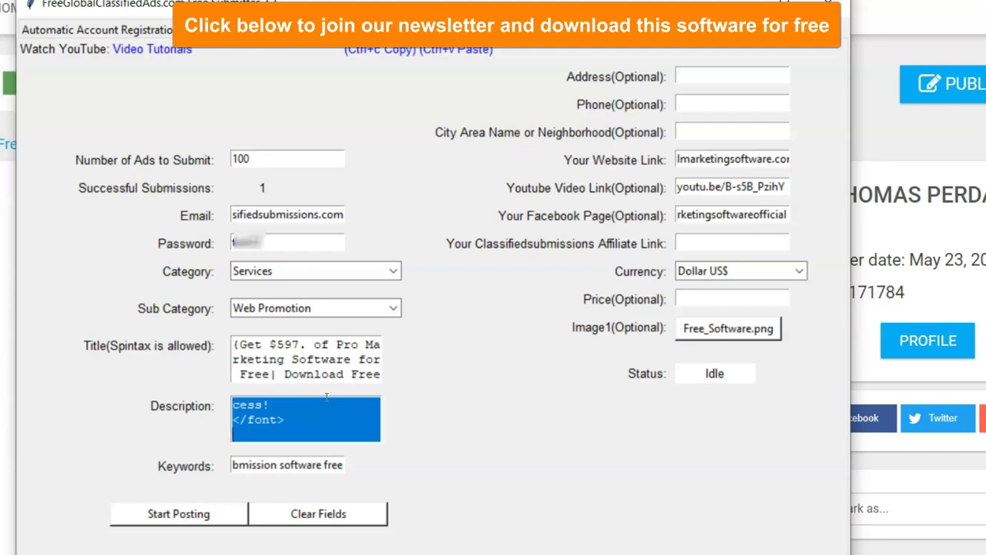
Step: Replace the Keywords text with 'free marketing software'
left_click(303, 417)
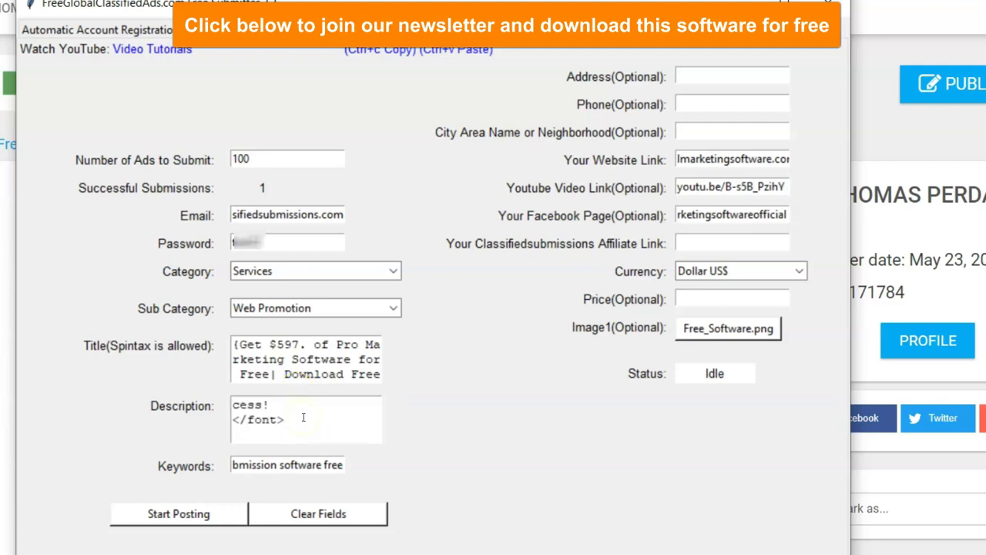
left_click_drag(303, 417, 208, 353)
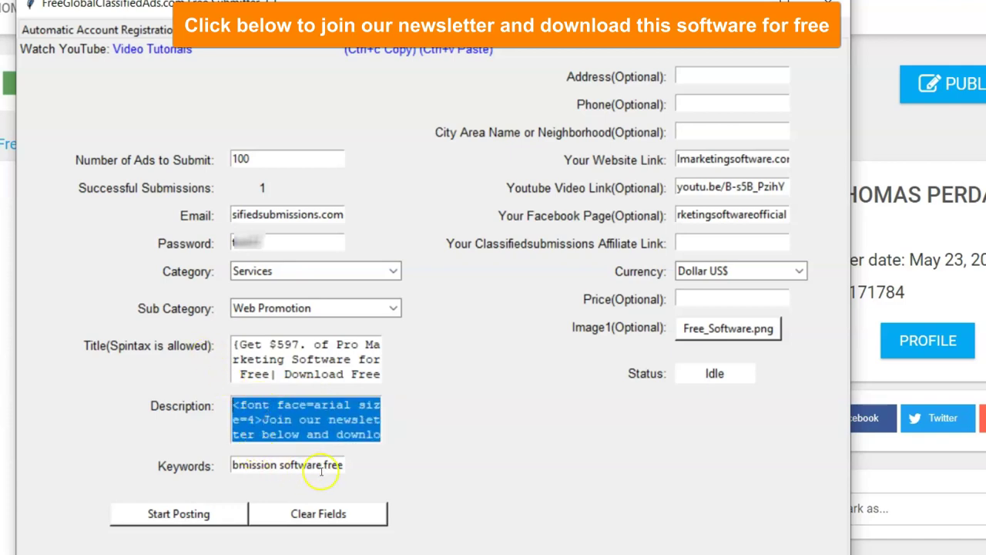
left_click_drag(341, 465, 248, 426)
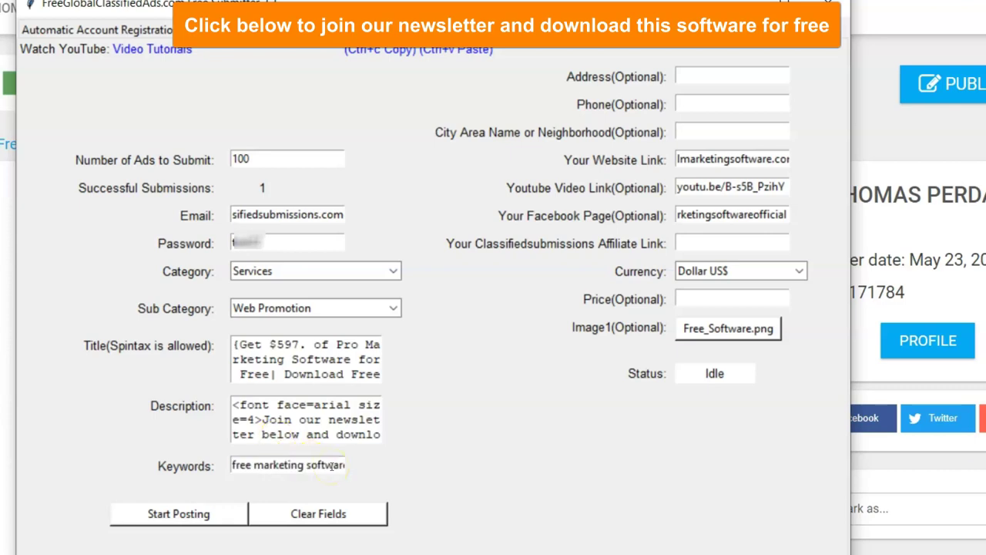
left_click_drag(333, 465, 199, 466)
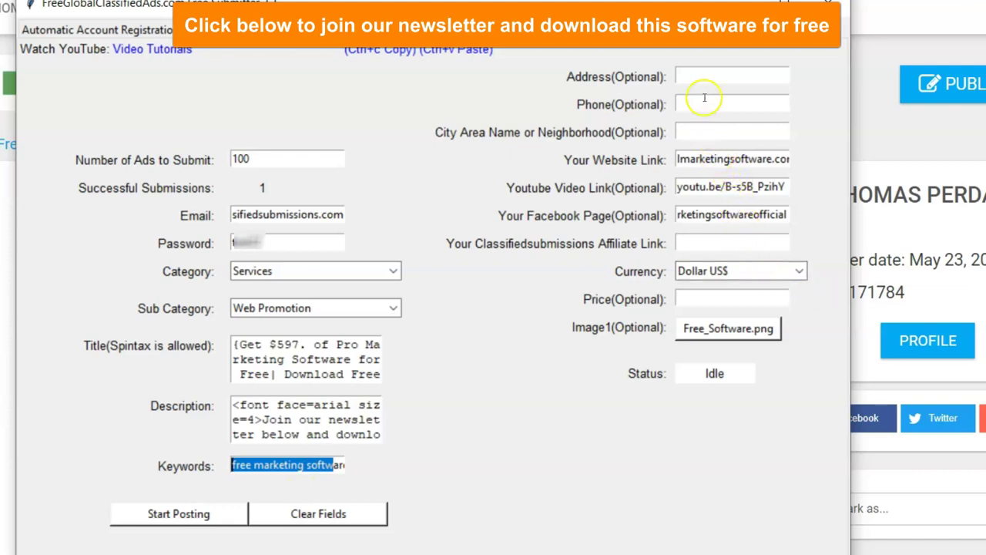
Step: Enter 'Miami Florida' as the City Area
left_click(705, 73)
left_click(696, 132)
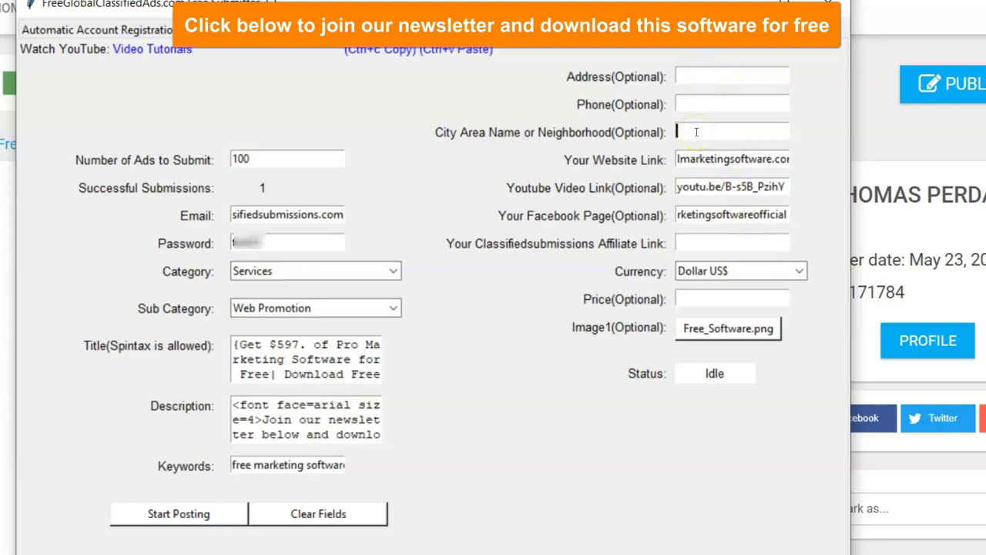
type("Miami")
type("Flo")
key("BackSpace")
type("orida")
left_click_drag(786, 188, 670, 187)
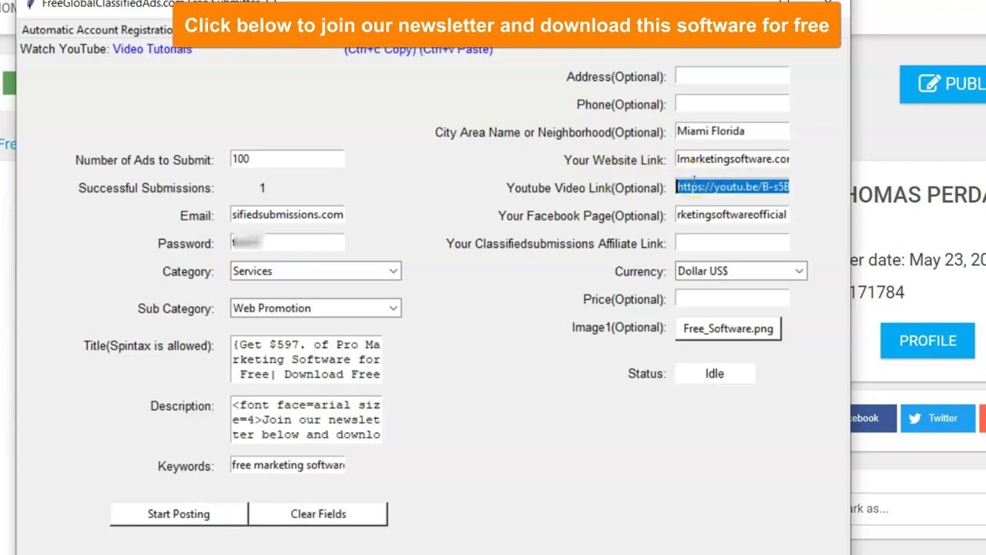
right_click(688, 189)
left_click_drag(682, 189, 831, 190)
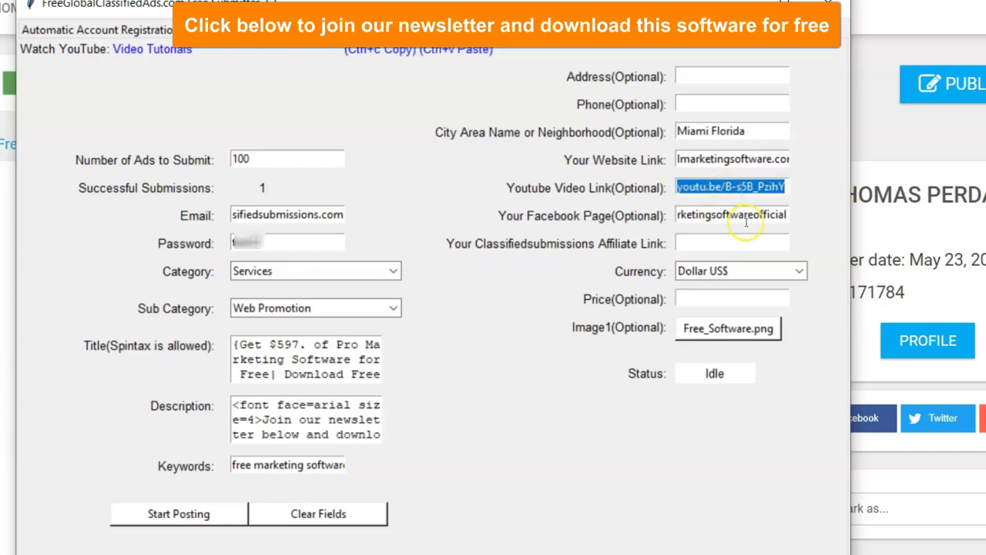
left_click(691, 243)
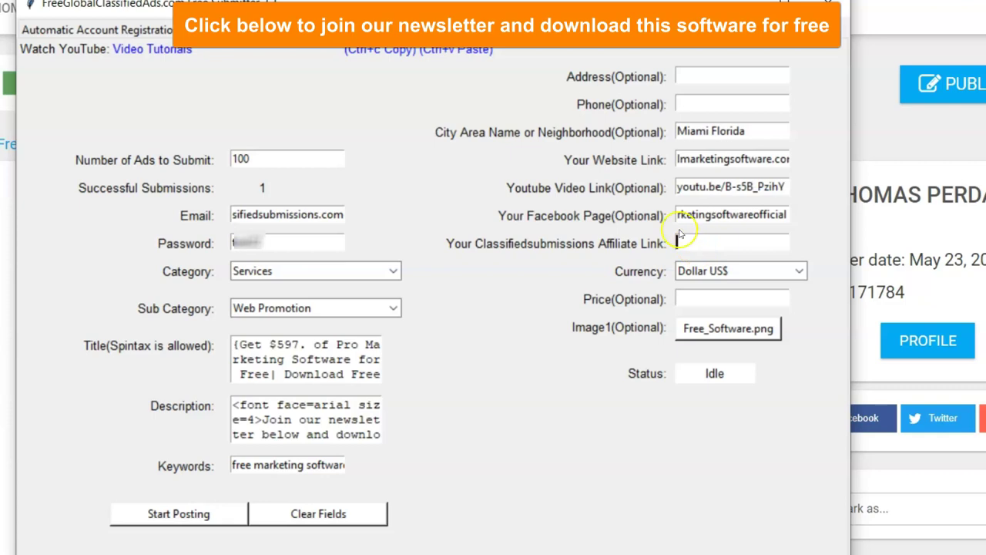
type("https")
type("//www.classifiedsubmissions.com/")
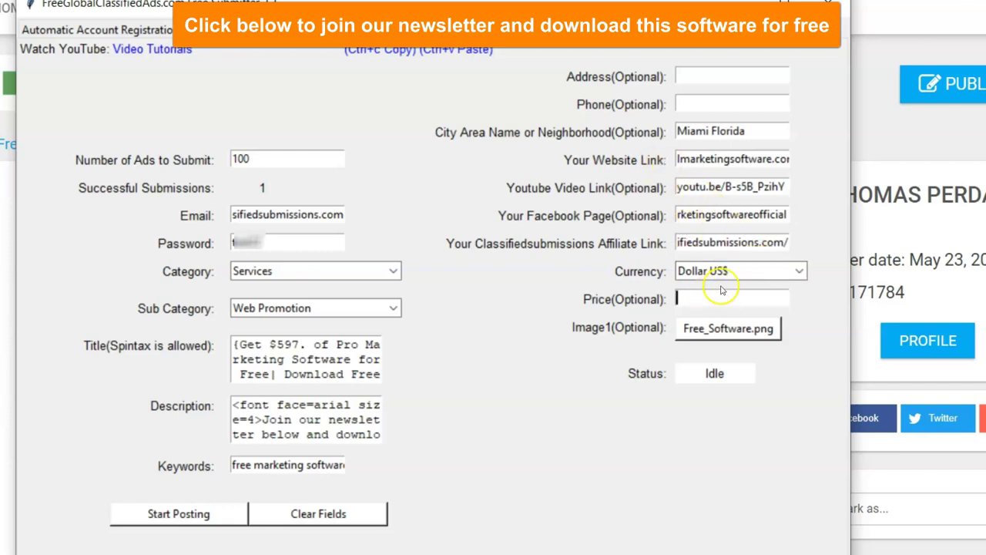
Step: Keep the currency set to Dollar US$
left_click(800, 270)
left_click(802, 271)
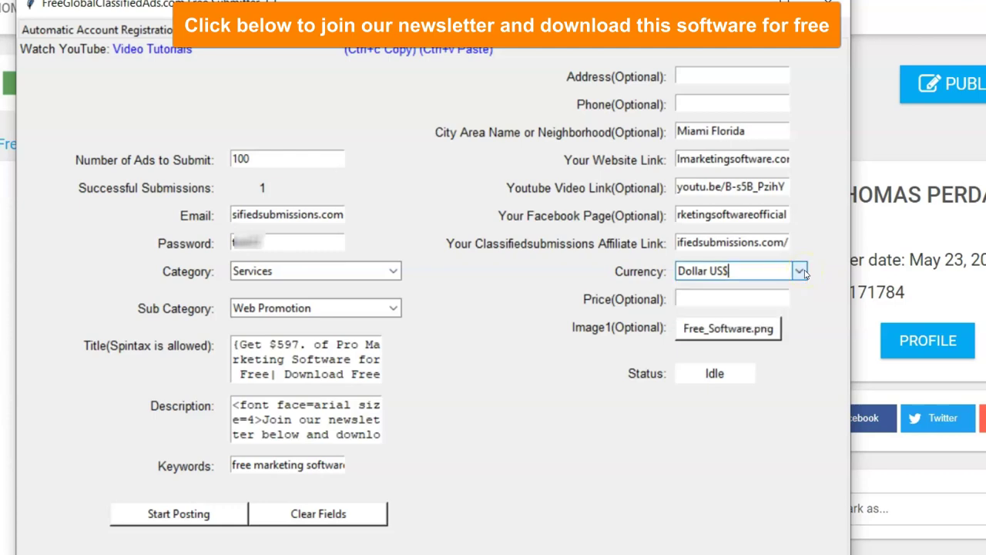
left_click(708, 293)
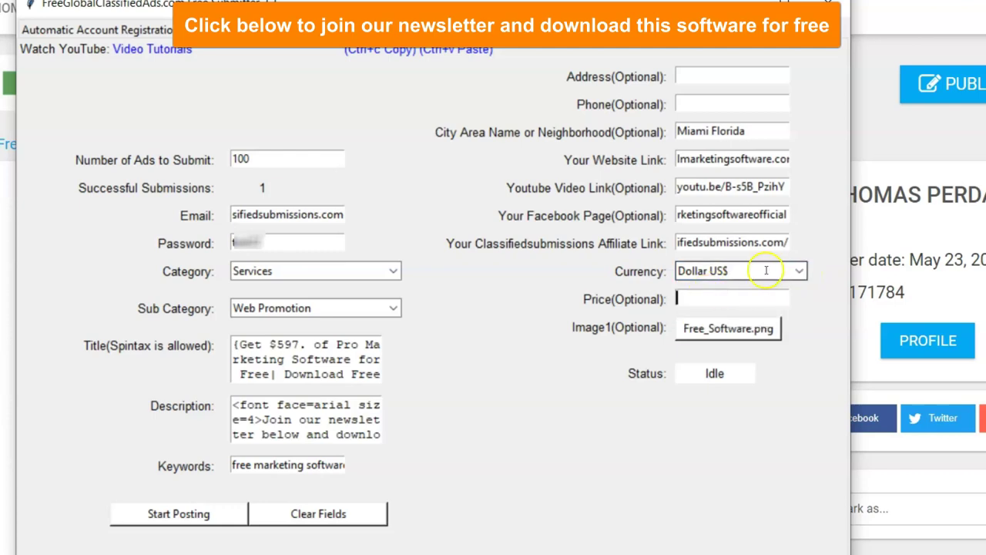
left_click(798, 271)
left_click(722, 287)
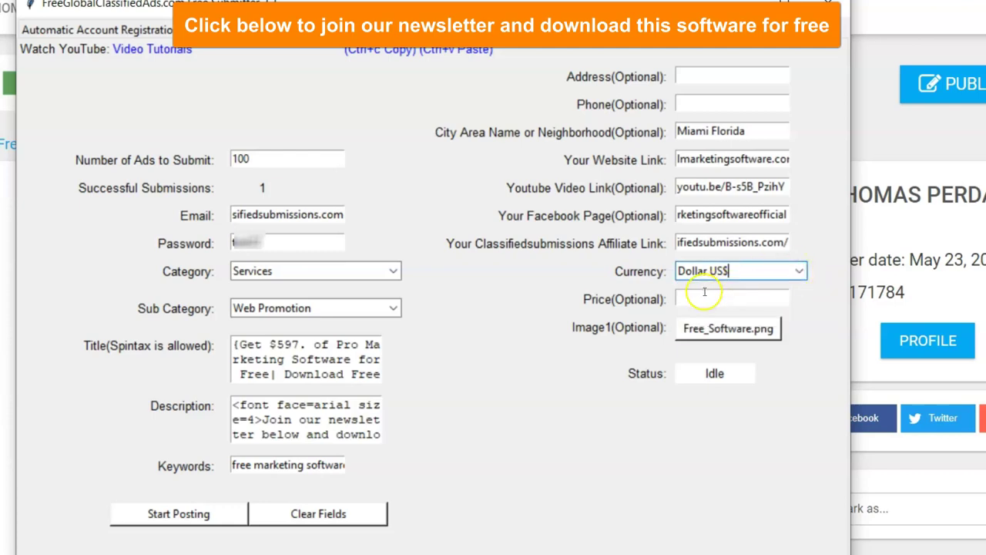
left_click(704, 294)
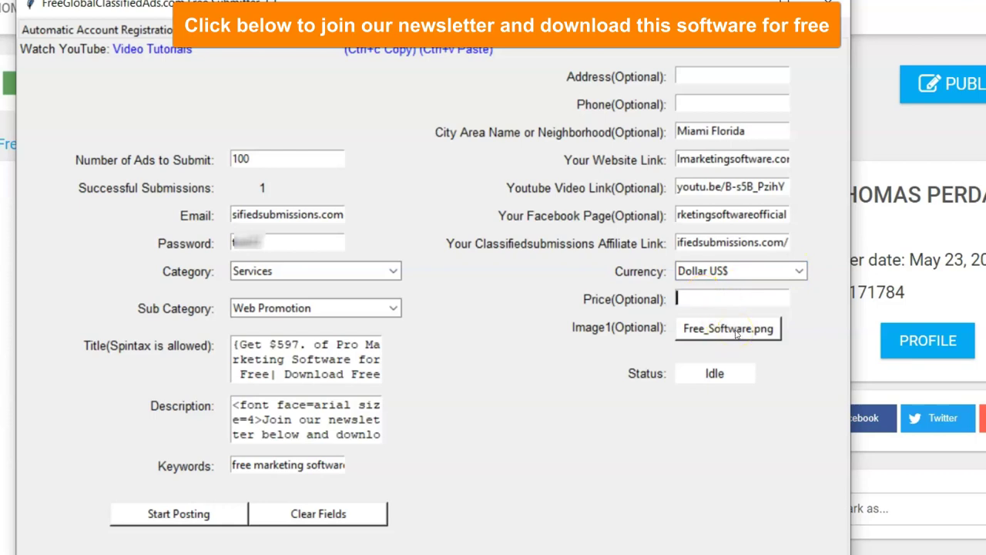
Step: Choose Free_Software.png as Image1
left_click(736, 332)
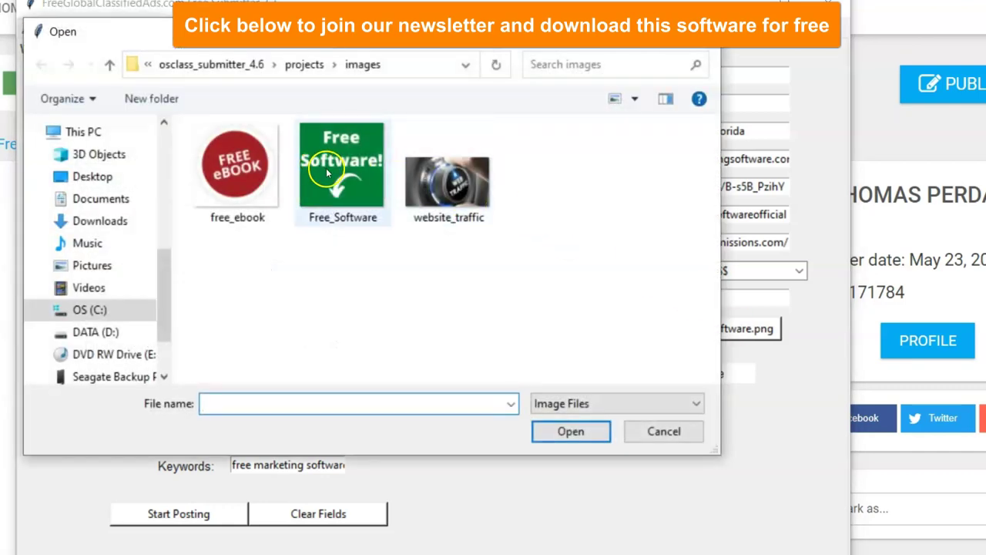
left_click(325, 173)
left_click(571, 432)
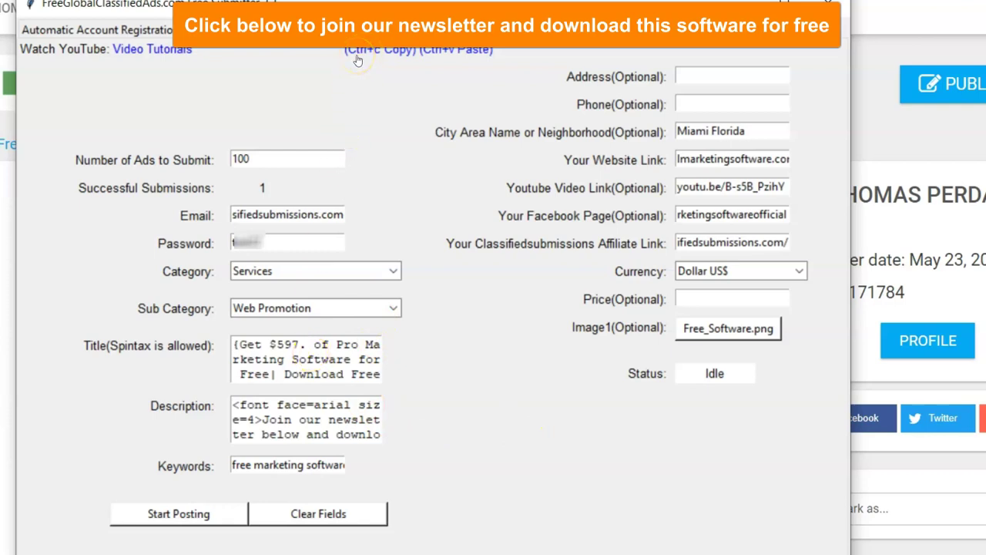
left_click_drag(301, 344, 230, 344)
key("ctrl+c")
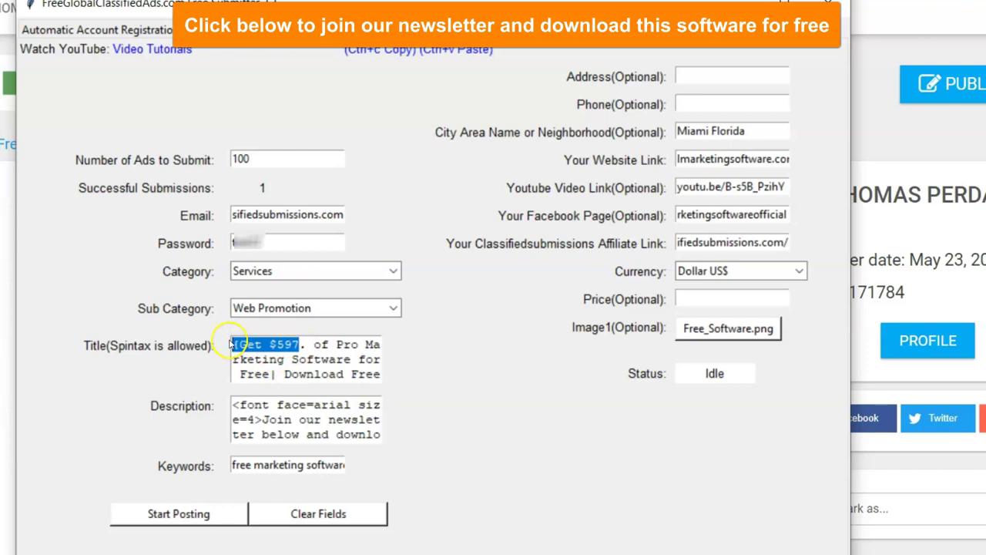
left_click(689, 76)
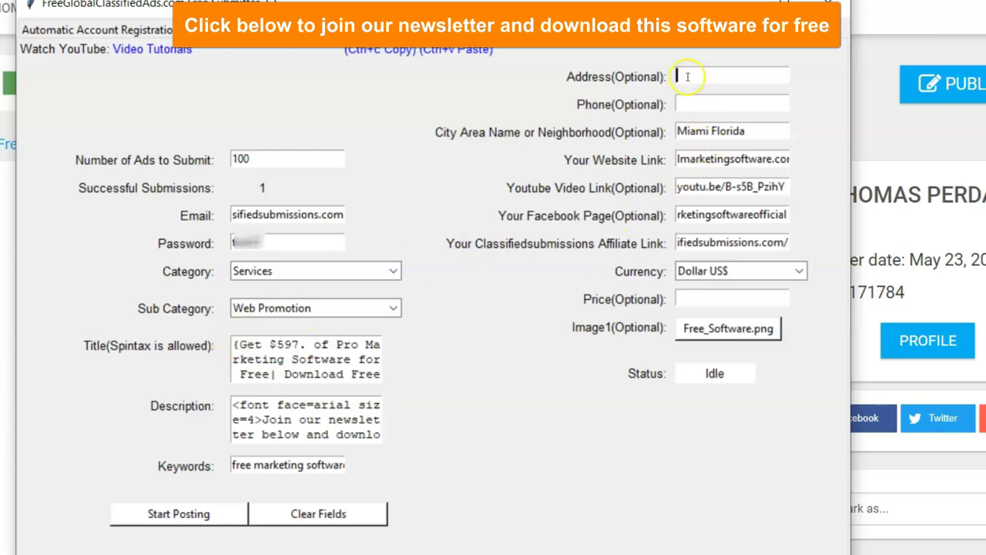
key("ctrl+v")
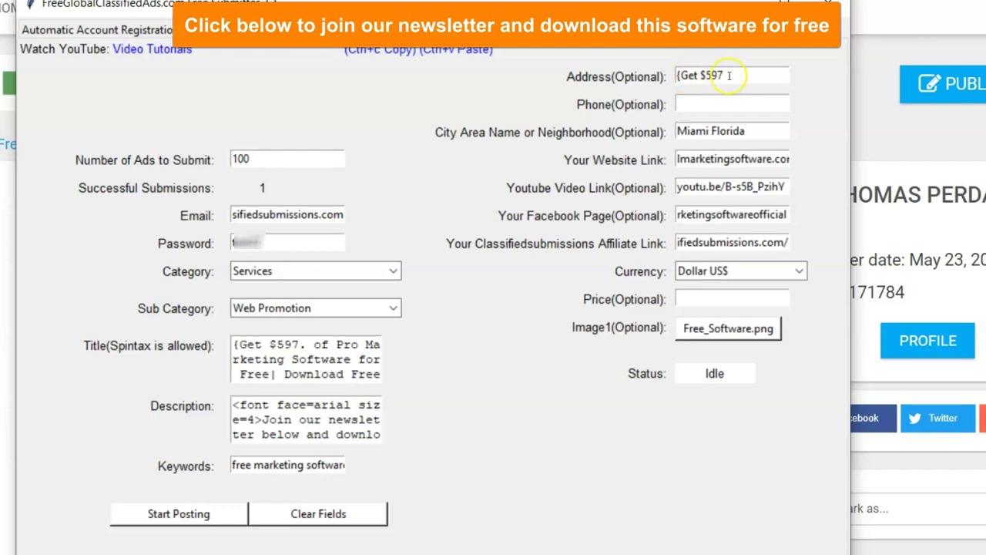
key("ctrl+a")
key("Delete")
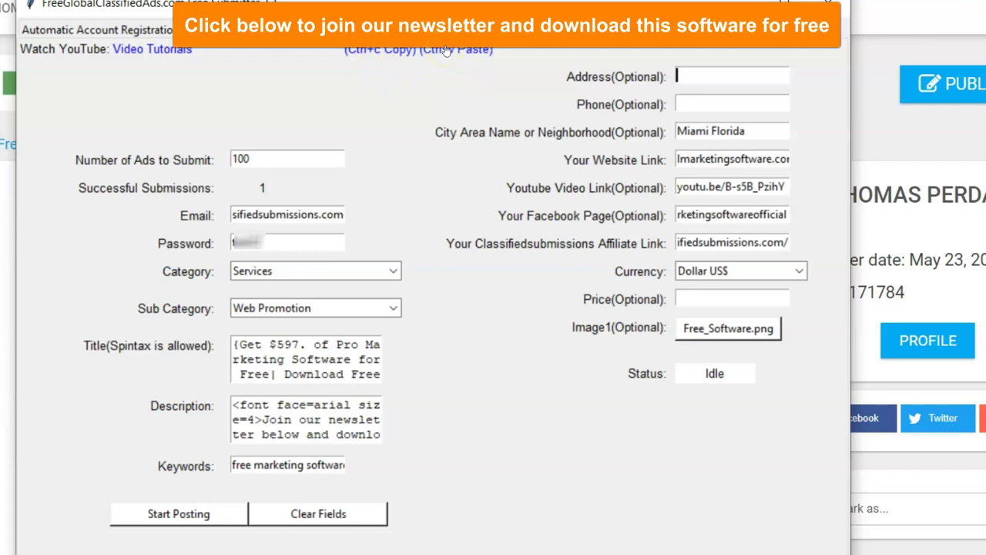
left_click(451, 51)
left_click(393, 51)
left_click(176, 514)
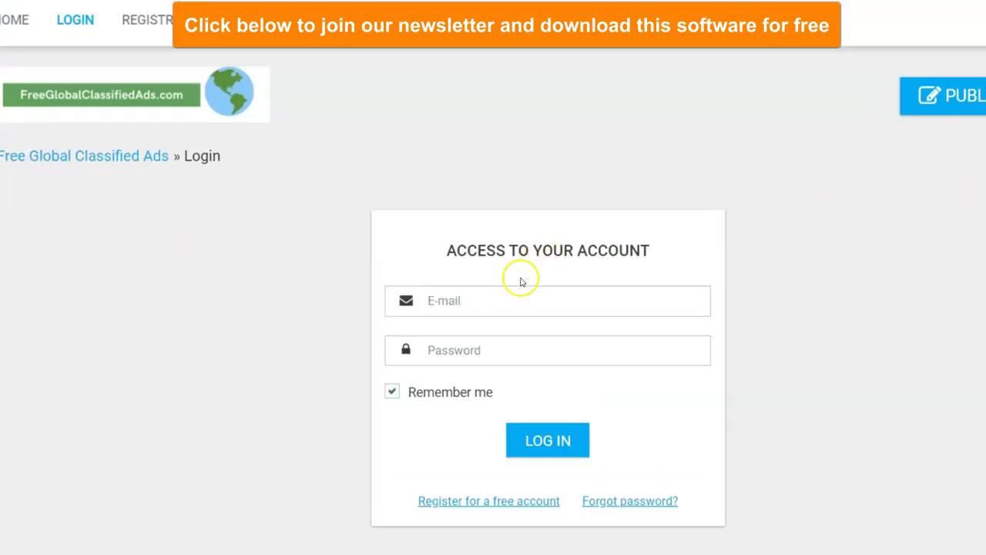
left_click(480, 289)
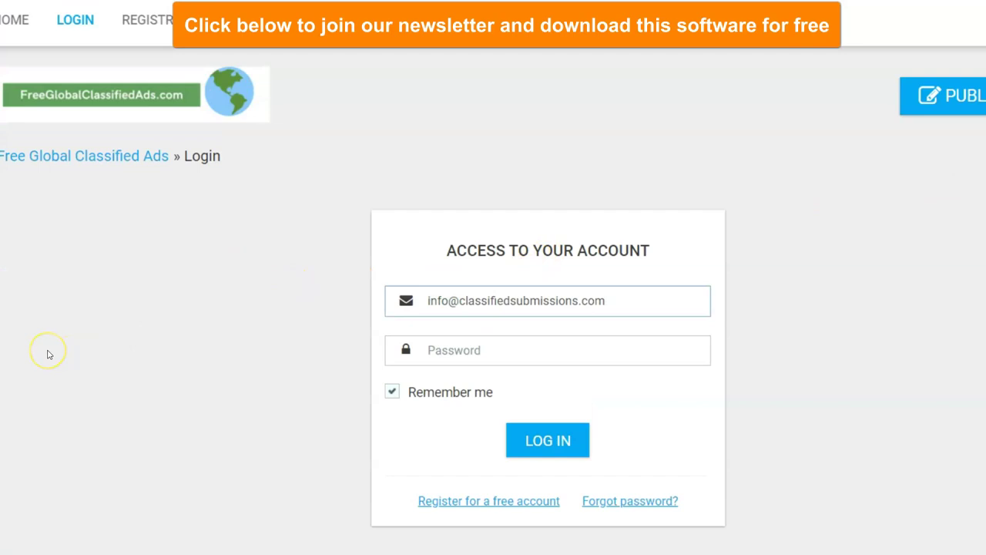
key("Tab")
type("••••••")
key("Tab")
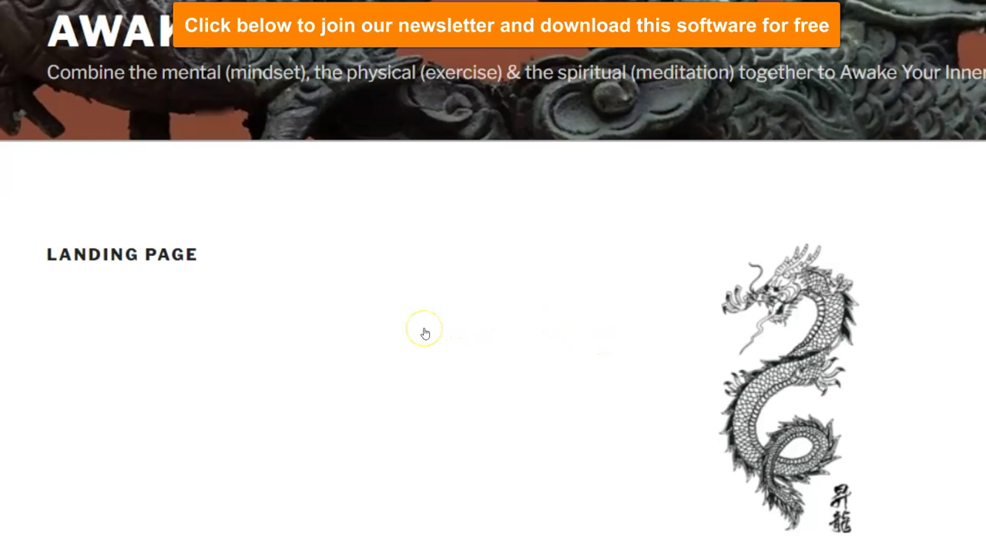
Step: Follow the landing page link to FreeGlobalClassifiedAds.com's Publish a Listing form
left_click(425, 333)
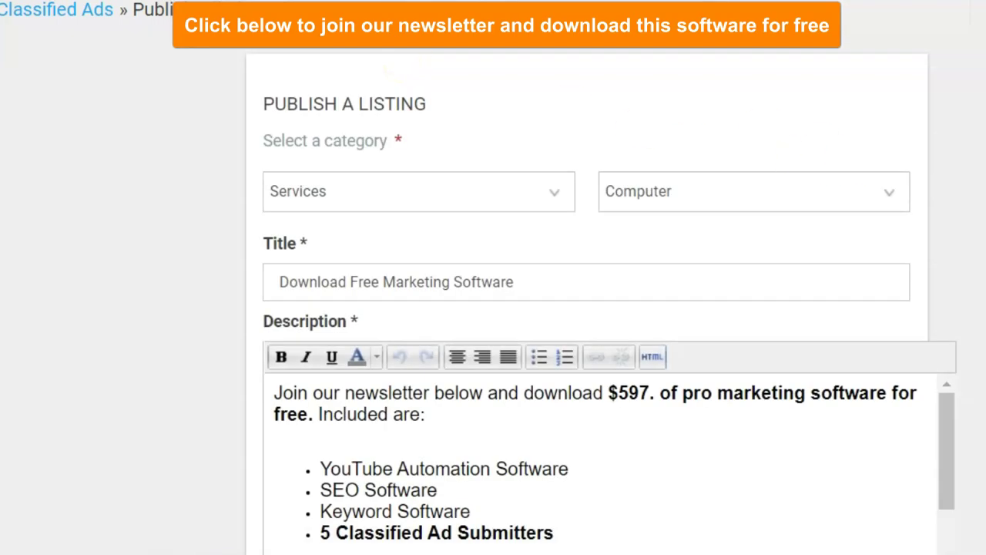
Step: Scroll down the form and enter 'Miami Florida' as the City Area, leaving Address empty
scroll(819, 165, "down", 5)
left_click_drag(945, 223, 953, 301)
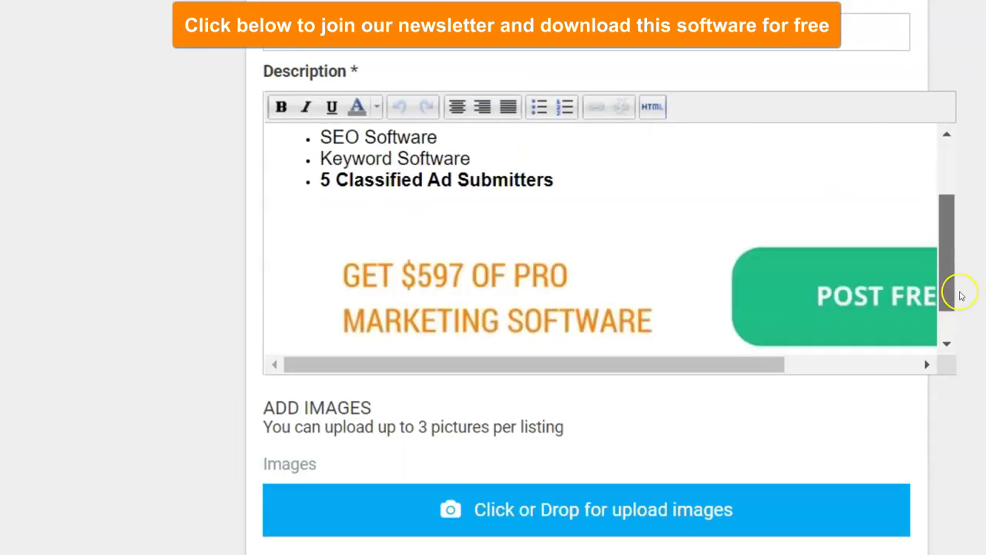
scroll(586, 308, "down", 2)
scroll(585, 308, "down", 3)
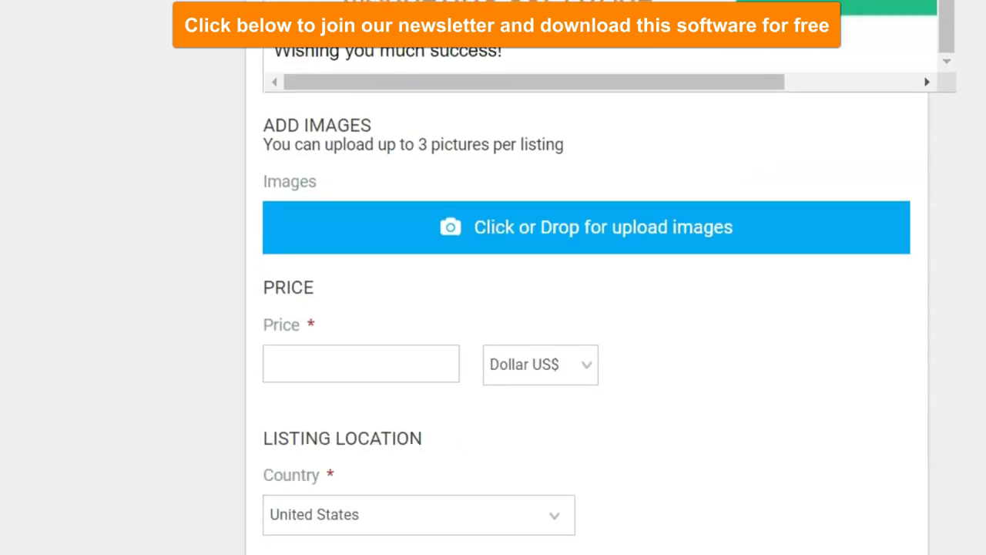
scroll(585, 309, "down", 3)
scroll(586, 308, "down", 3)
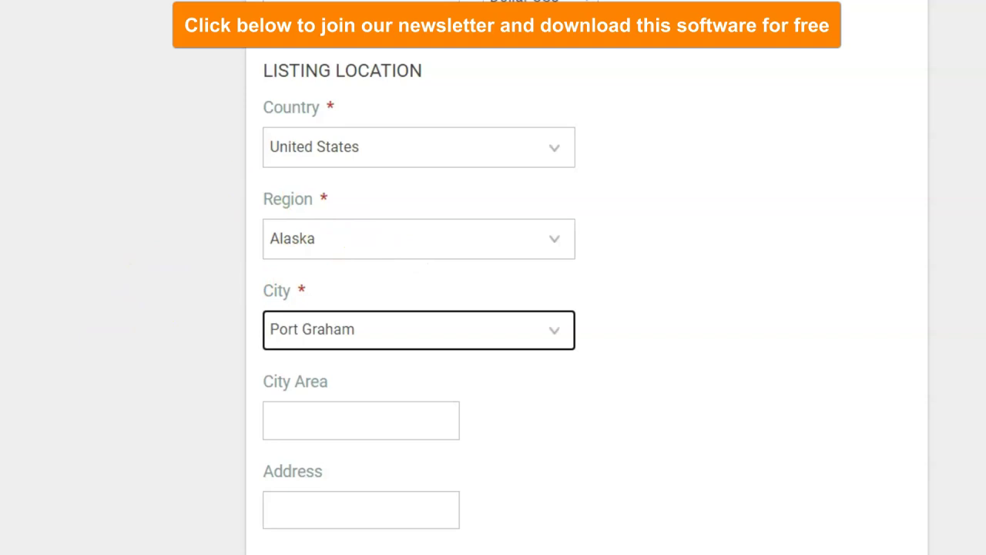
key("Tab")
type("Miami Florida")
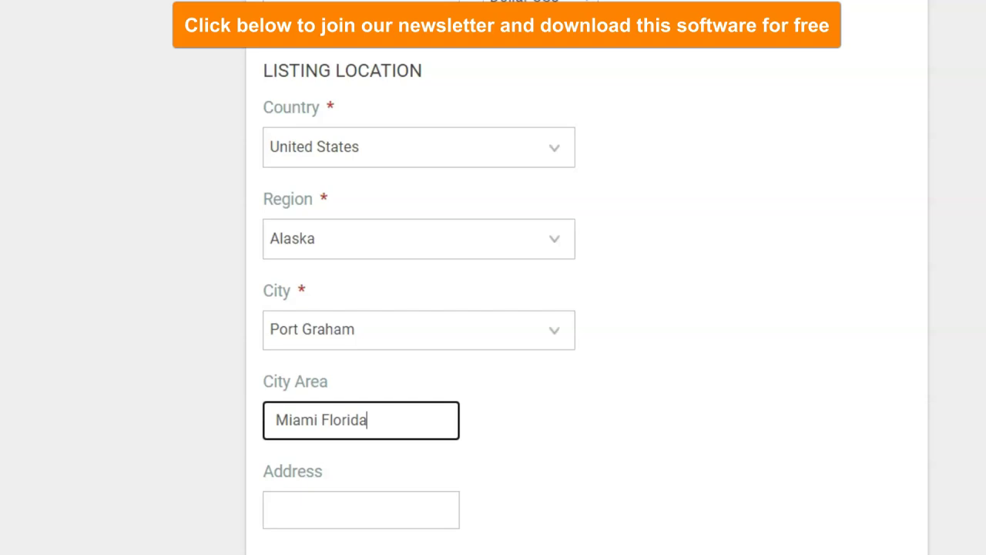
key("Tab")
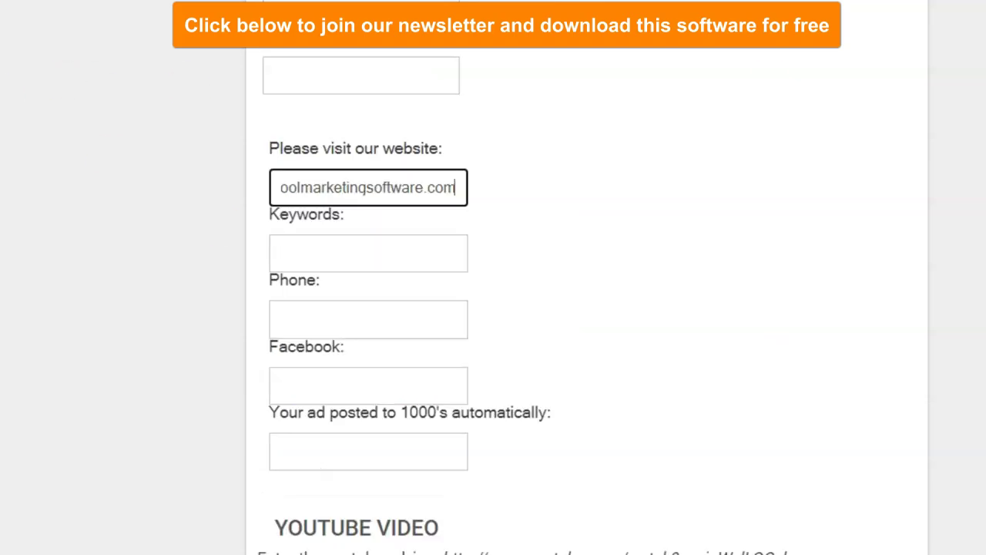
Step: Fill in the keywords, Facebook page, affiliate link and YouTube video URL fields
scroll(532, 308, "down", 2)
key("Tab")
key("ctrl+v")
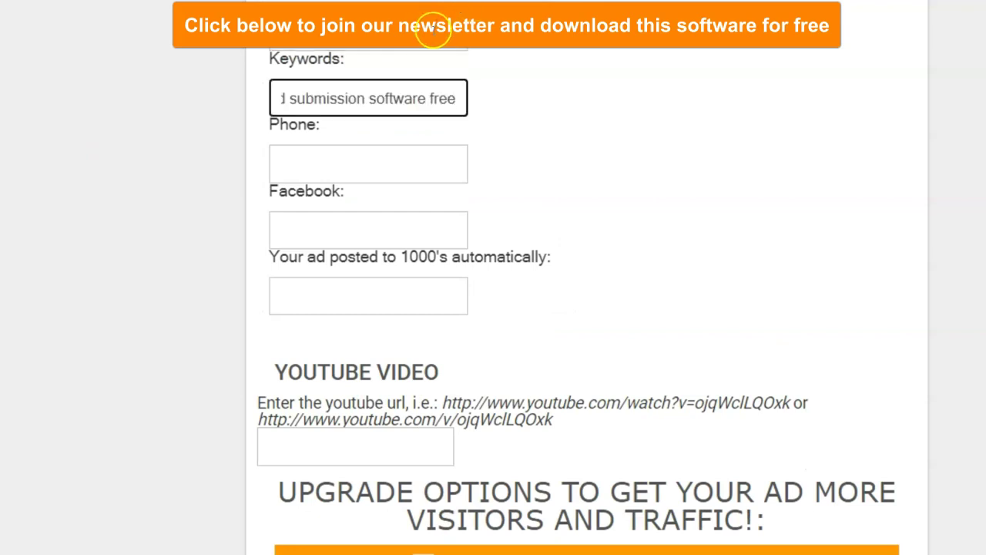
key("Tab")
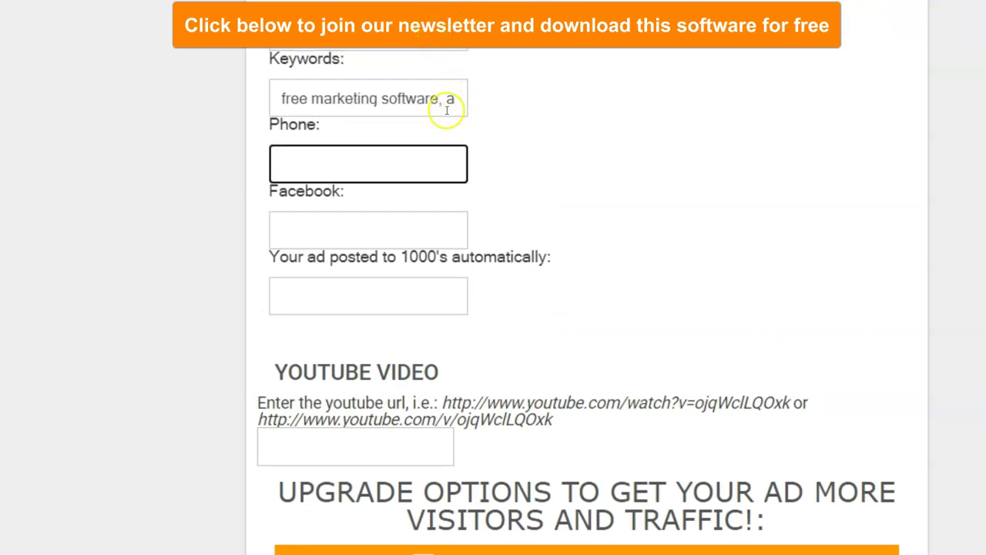
left_click(398, 217)
key("ctrl+v")
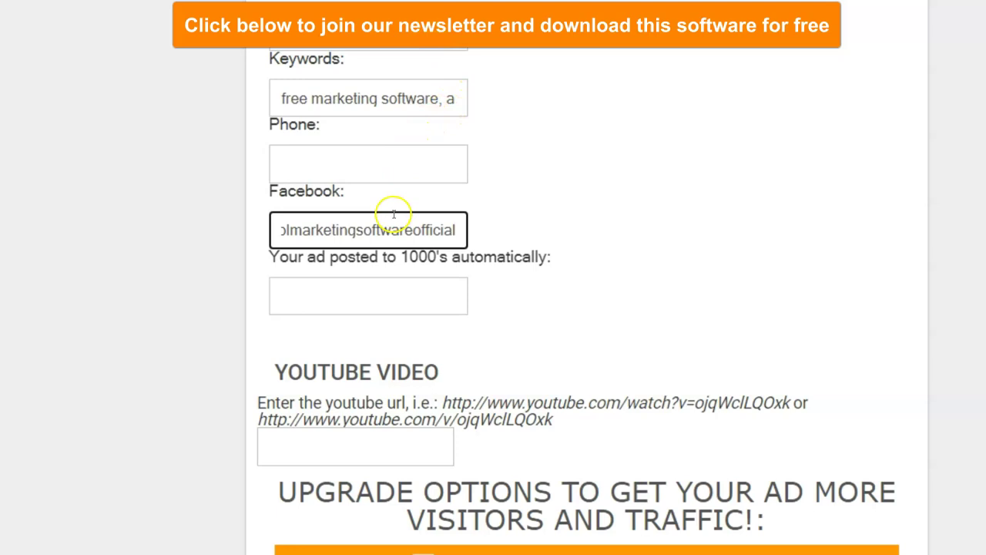
key("Tab")
key("ctrl+v")
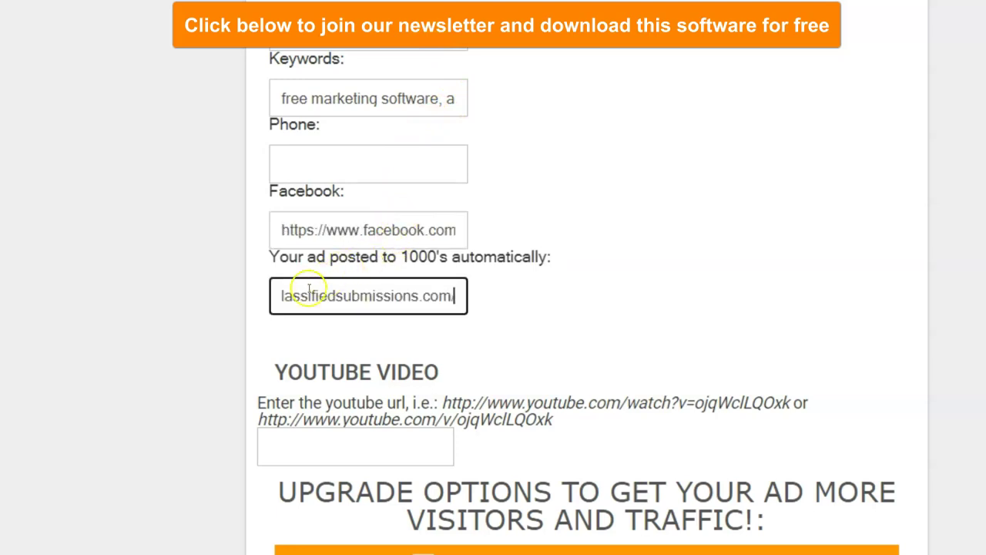
key("Tab")
key("ctrl+v")
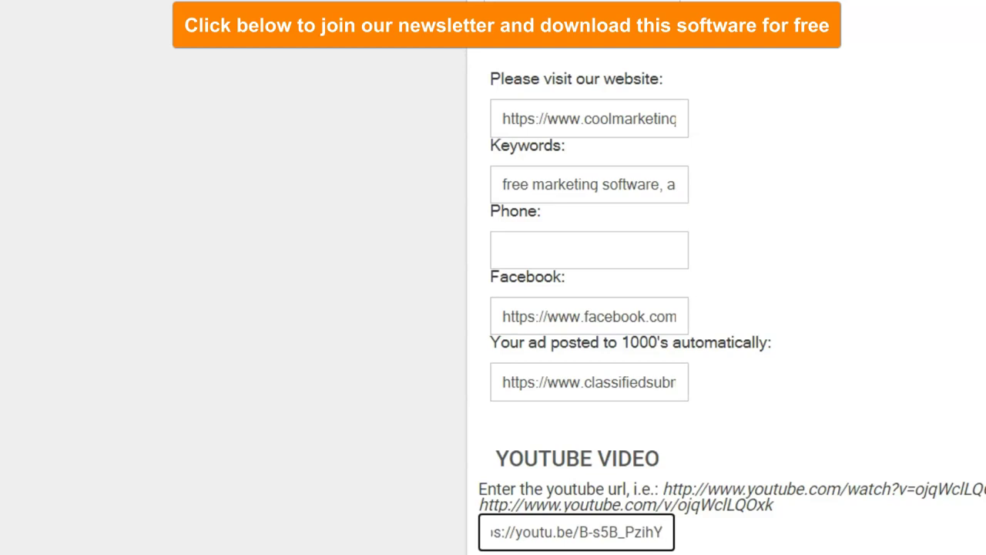
Step: Scroll down past the listing's upgrade options
scroll(725, 308, "down", 3)
scroll(725, 308, "down", 5)
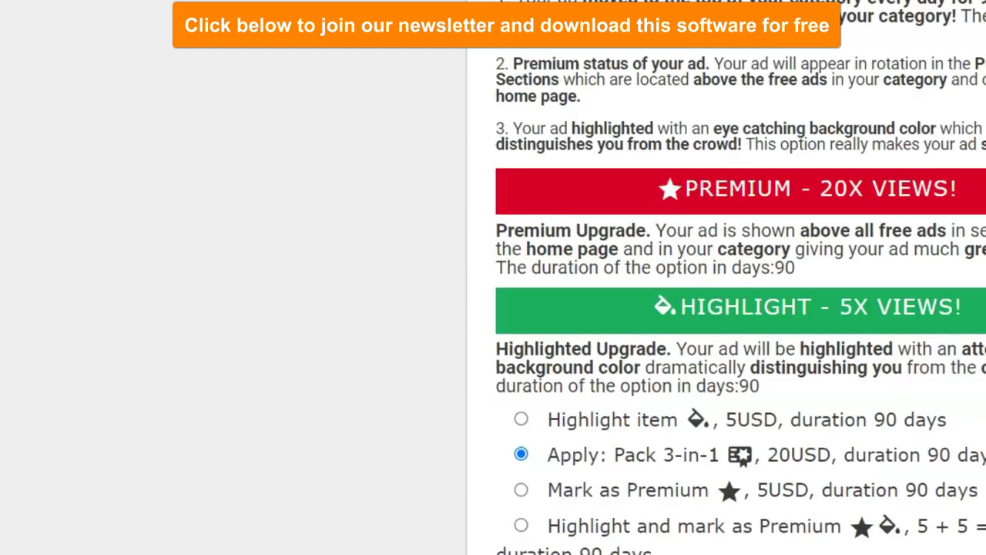
scroll(724, 308, "down", 1)
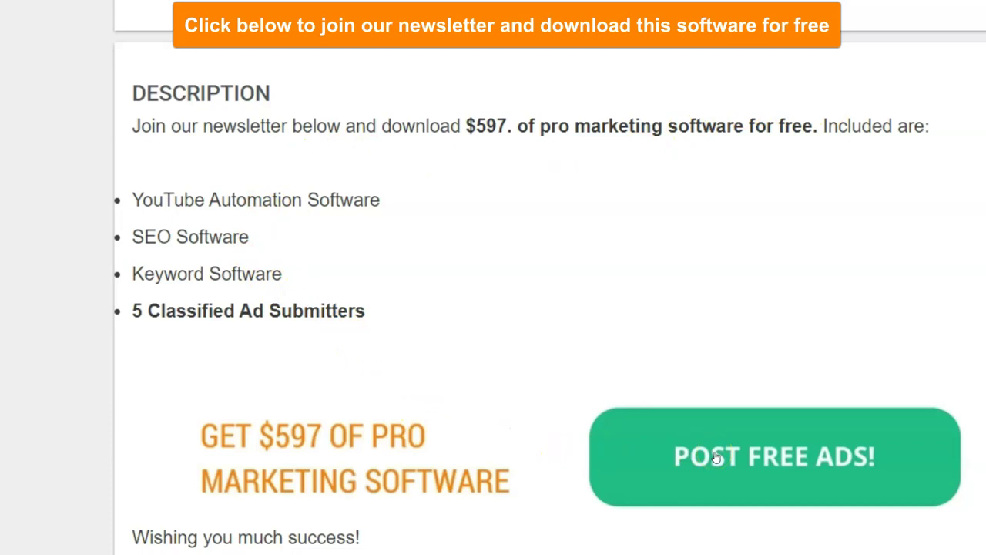
Step: Check the live ad's 'Please visit our website' line and embedded YouTube video
scroll(494, 309, "up", 5)
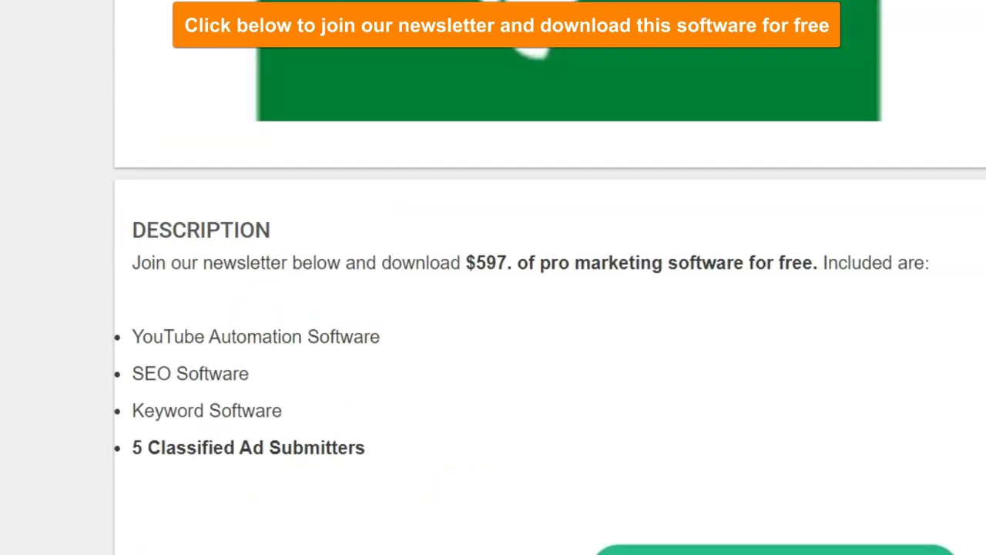
scroll(493, 308, "down", 2)
scroll(493, 308, "down", 3)
scroll(493, 308, "down", 3)
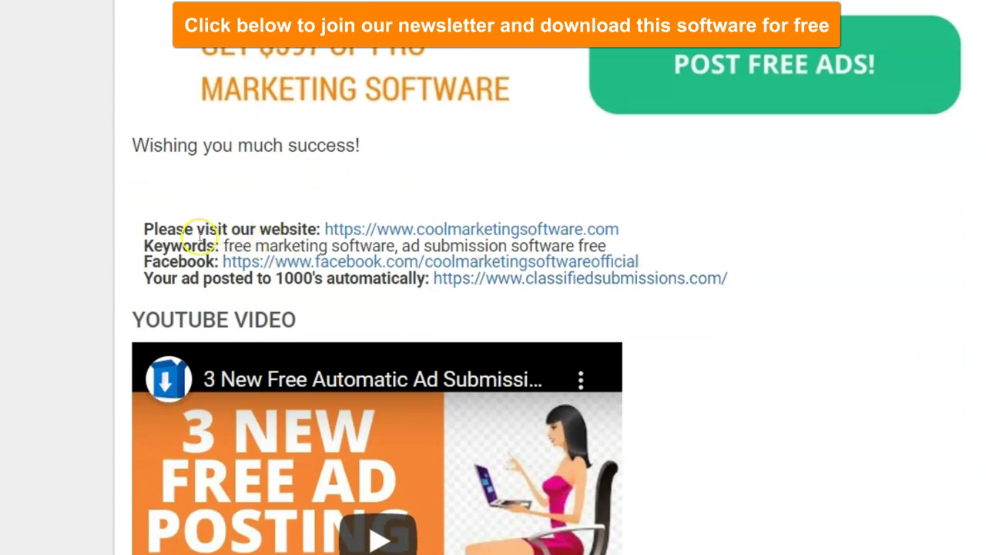
left_click_drag(144, 228, 621, 228)
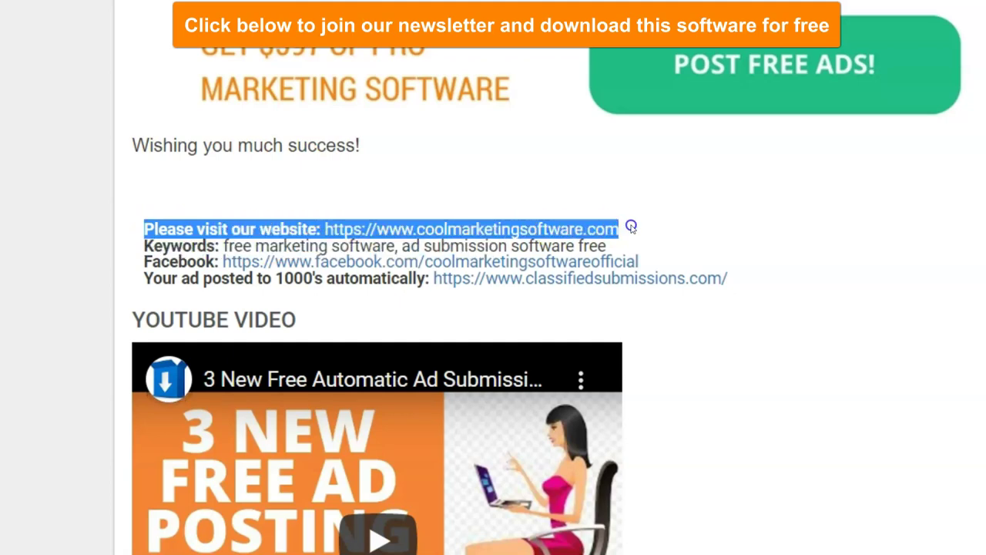
left_click(355, 125)
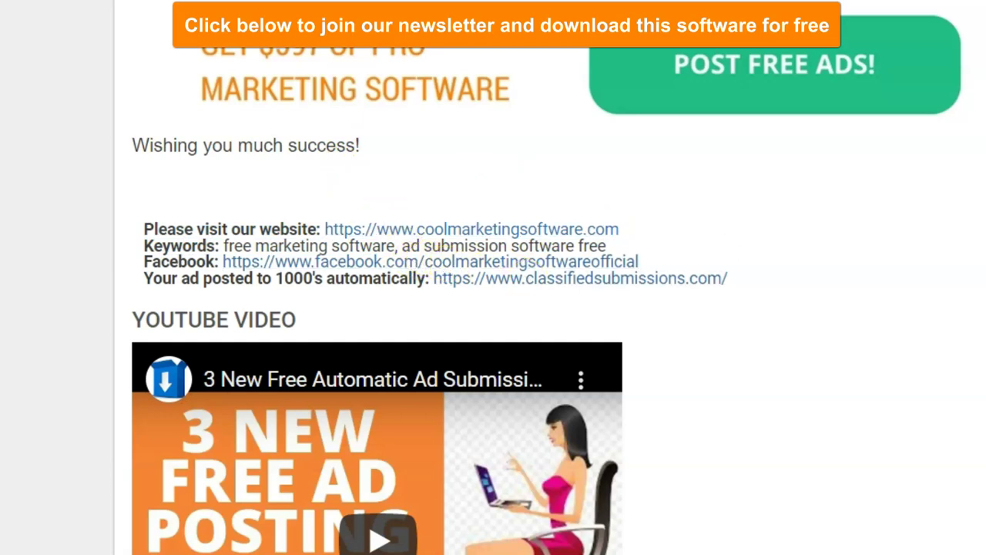
scroll(378, 309, "down", 3)
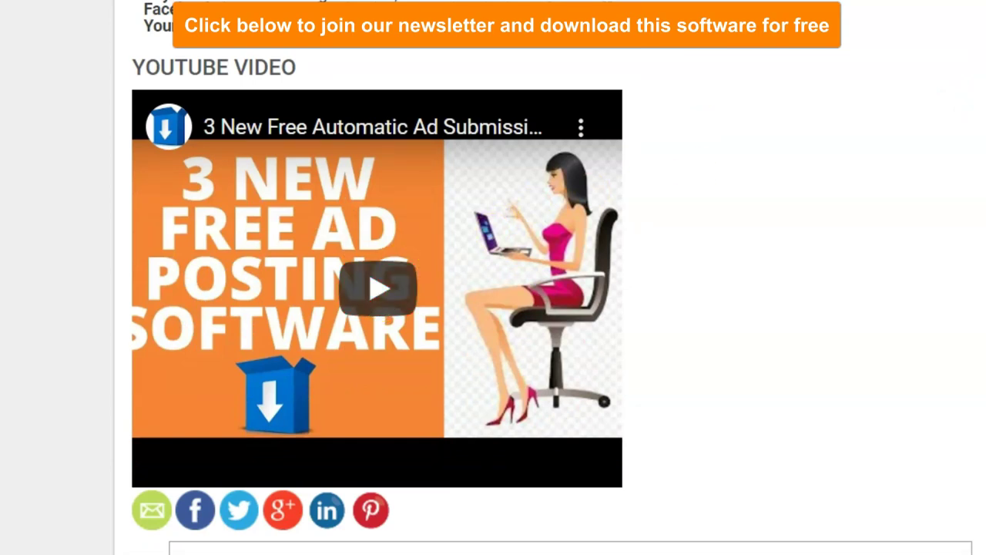
scroll(494, 308, "up", 10)
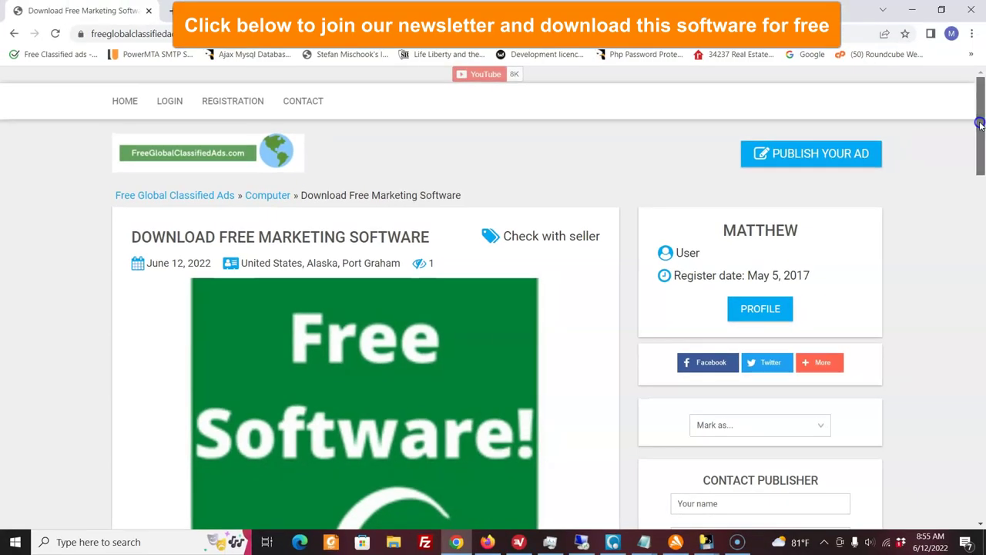
Step: Scroll through the ad's description and contact form, then return to the listings page
left_click_drag(980, 121, 981, 293)
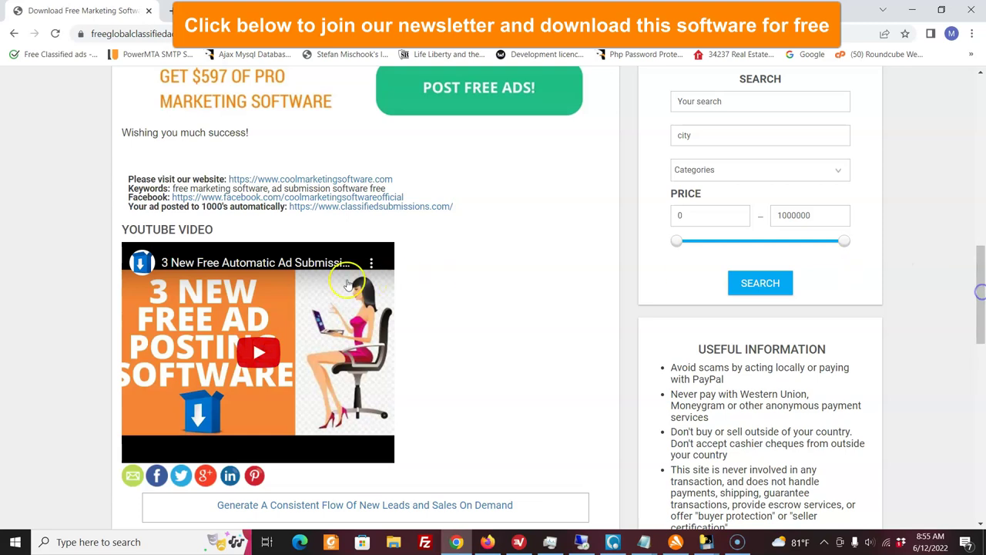
mouse_move(978, 308)
left_mouse_down()
mouse_move(982, 177)
mouse_move(968, 262)
mouse_move(963, 246)
left_mouse_up()
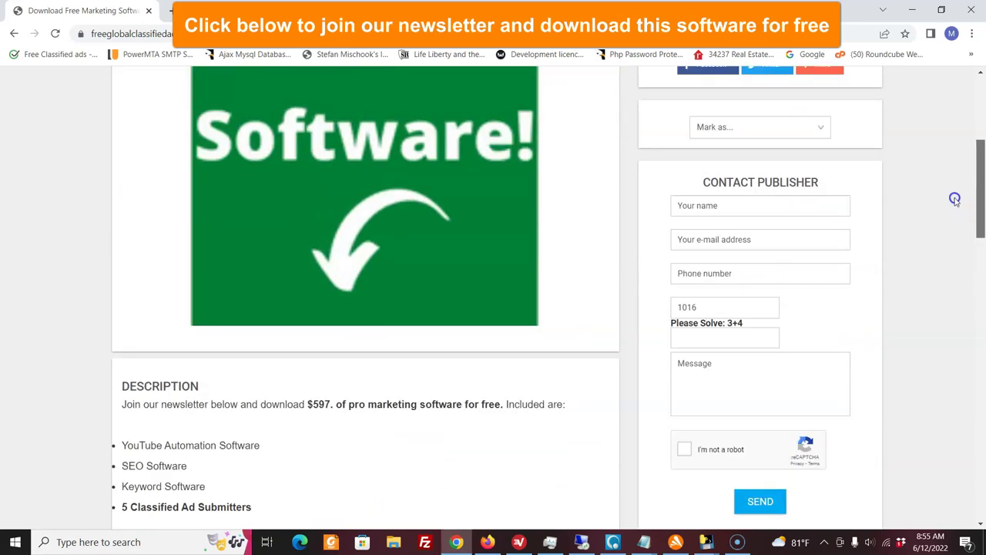
left_click_drag(964, 246, 938, 259)
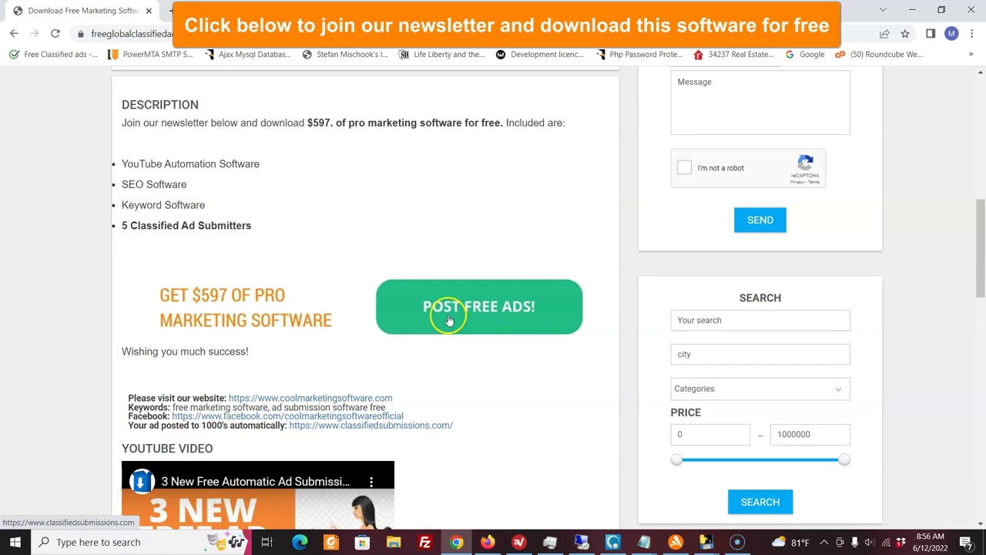
left_click(449, 319)
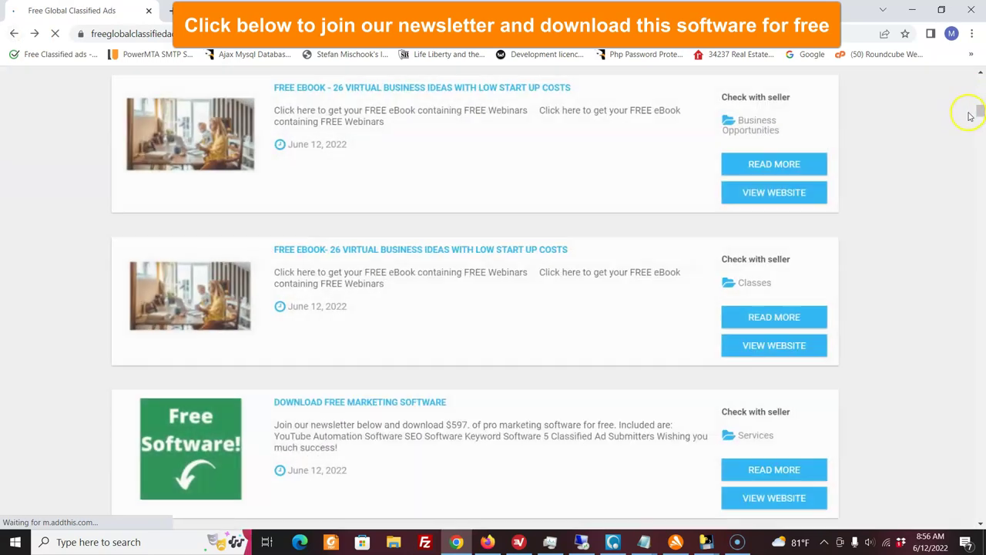
Step: Find the DOWNLOAD FREE MARKETING SOFTWARE listing and open its coolmarketingsoftware.com link
scroll(977, 104, "up", 4)
scroll(981, 106, "down", 1)
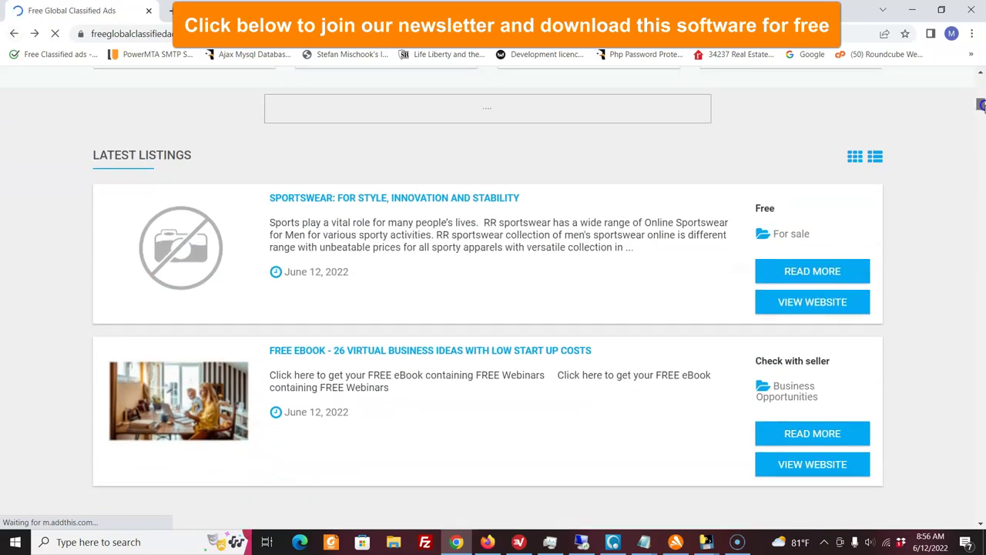
scroll(981, 108, "down", 2)
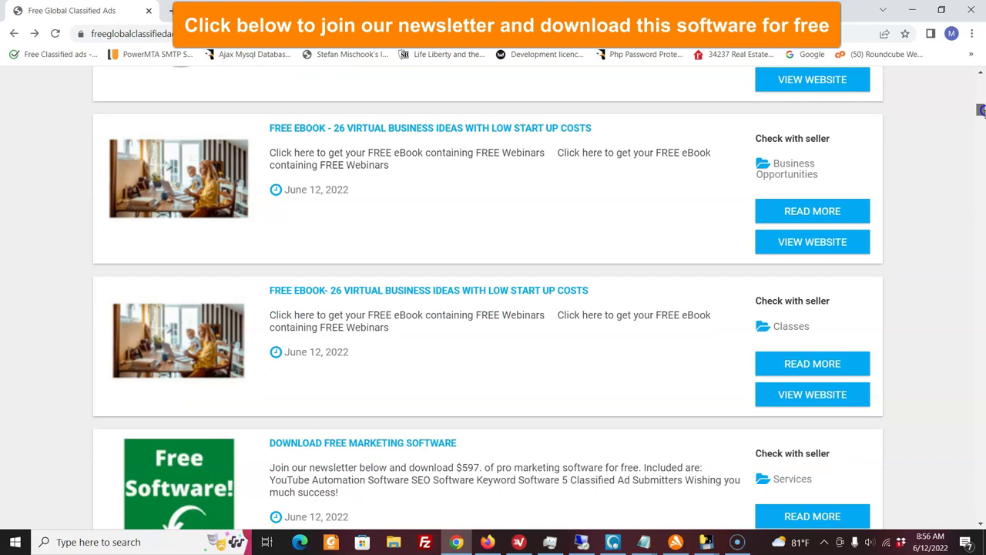
scroll(981, 110, "down", 1)
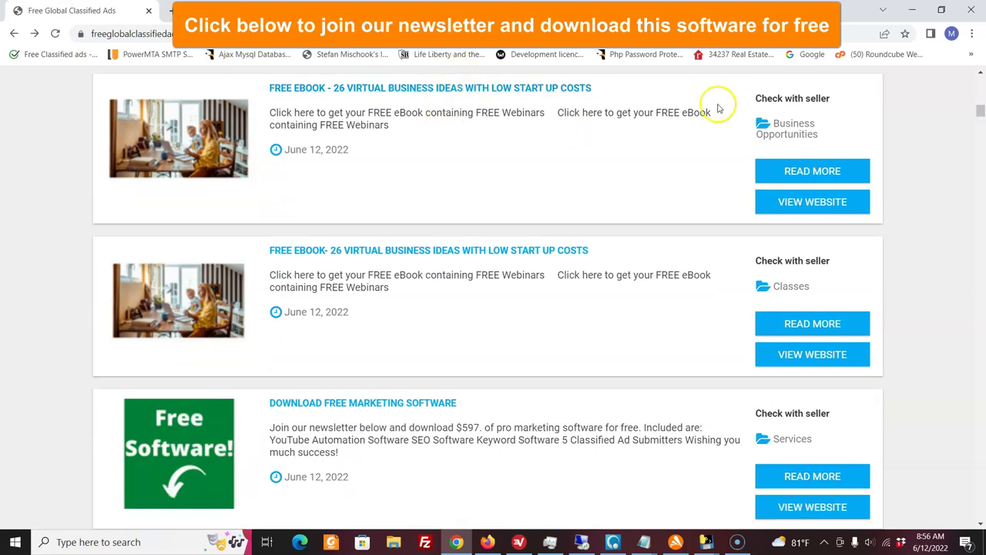
scroll(981, 112, "down", 1)
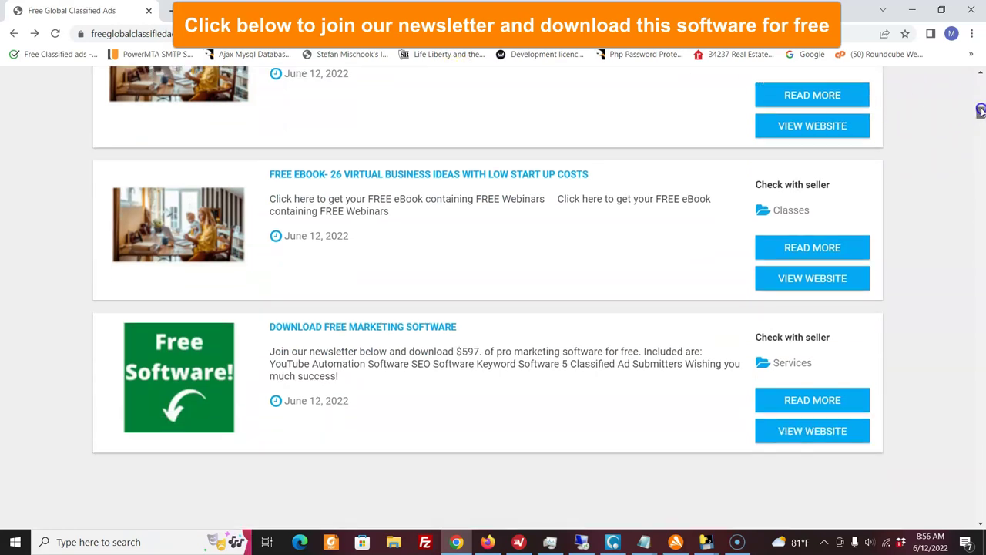
scroll(981, 111, "down", 2)
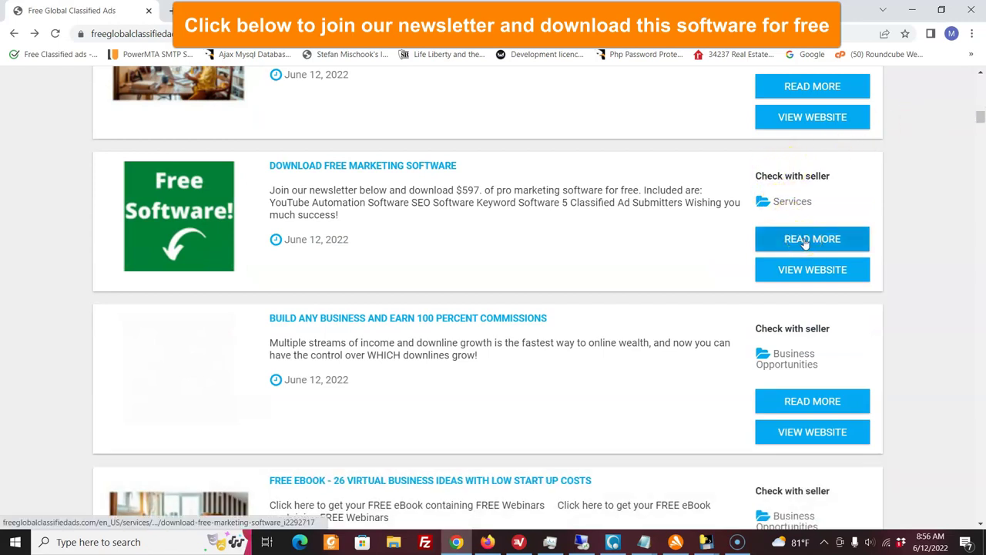
left_click(404, 174)
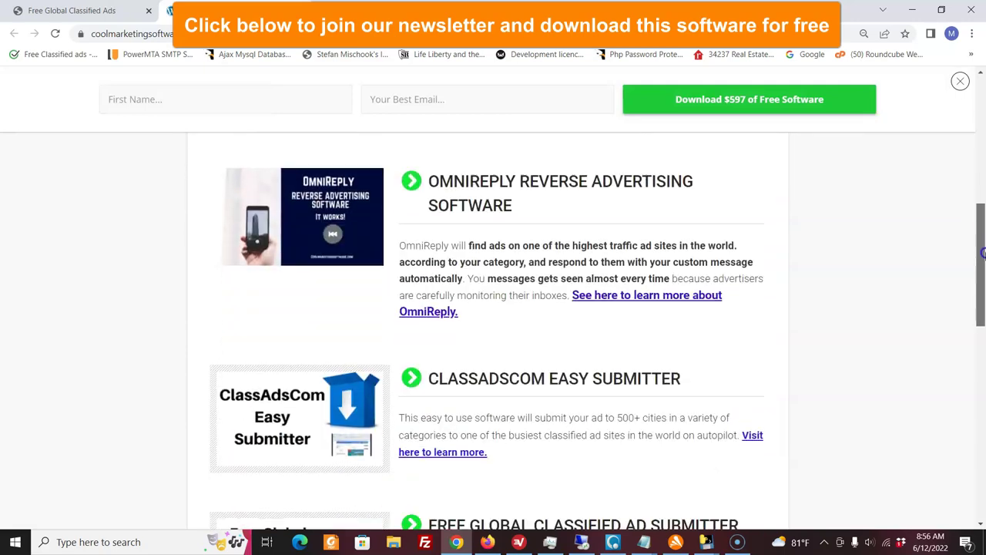
Step: Follow the listing's title and View Website links to confirm they reach Coolmarketingsoftware.com
mouse_move(982, 258)
left_mouse_down()
mouse_move(982, 494)
mouse_move(981, 77)
left_mouse_up()
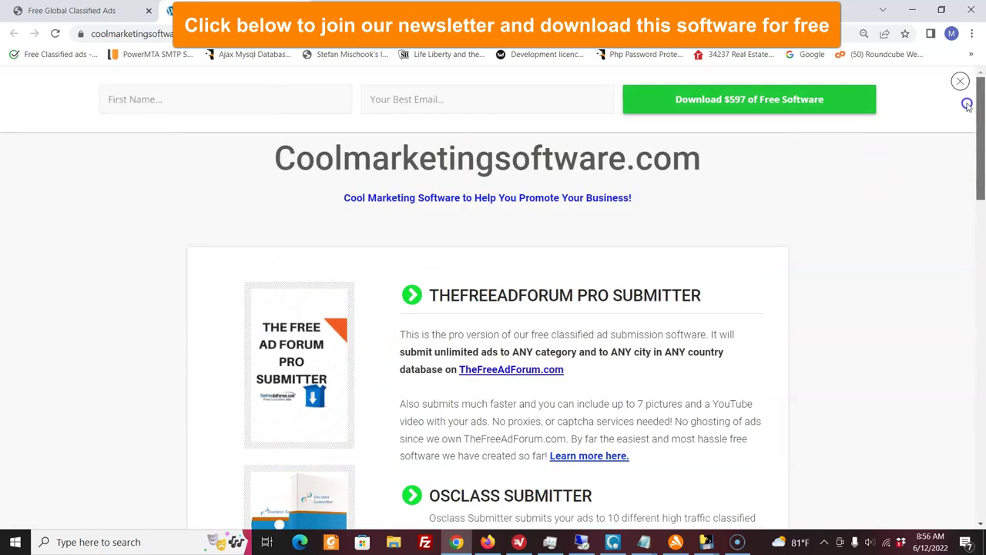
left_click(87, 14)
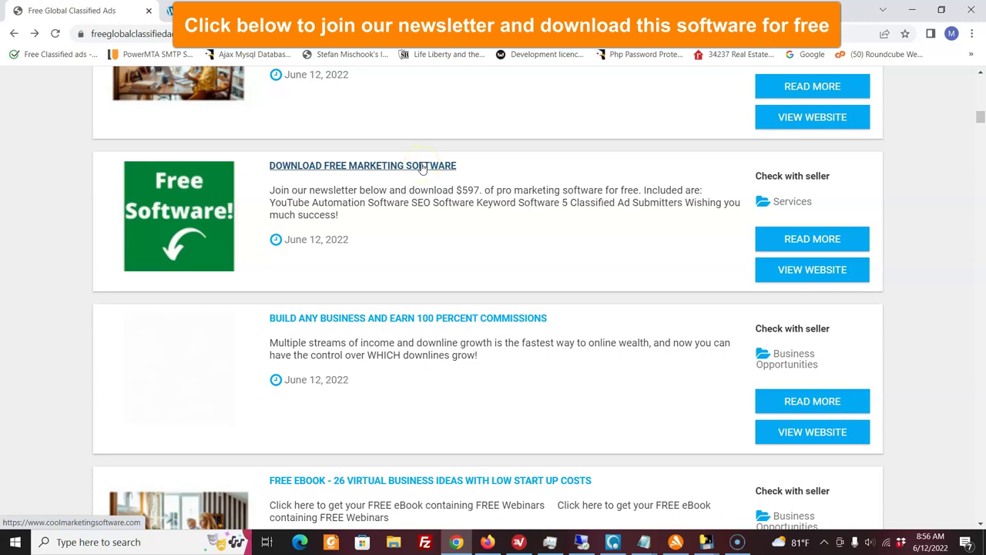
left_click(426, 170)
left_click(822, 277)
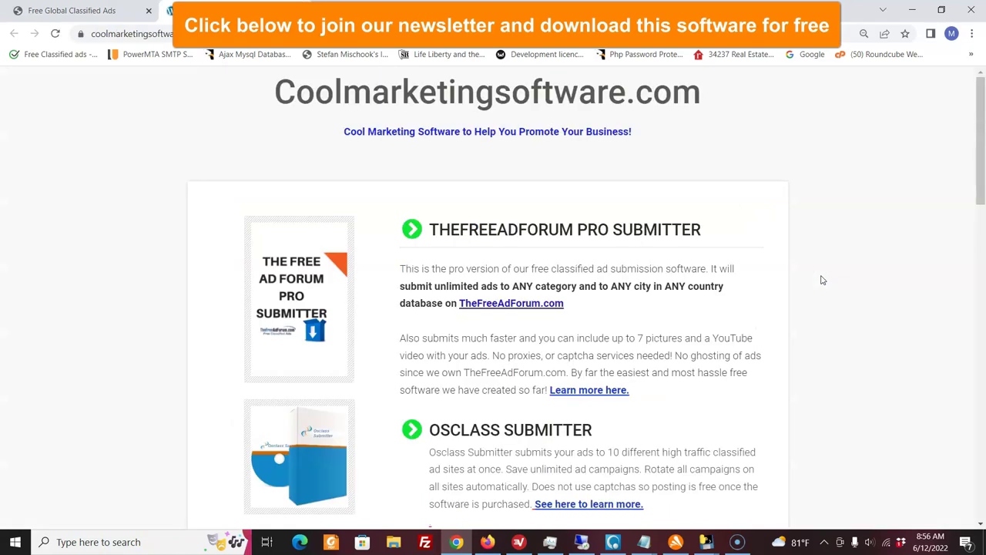
Step: Go back to the classifieds tab and scroll to the Premium Listings section
left_click(104, 10)
left_click(886, 206)
left_click_drag(980, 118, 981, 94)
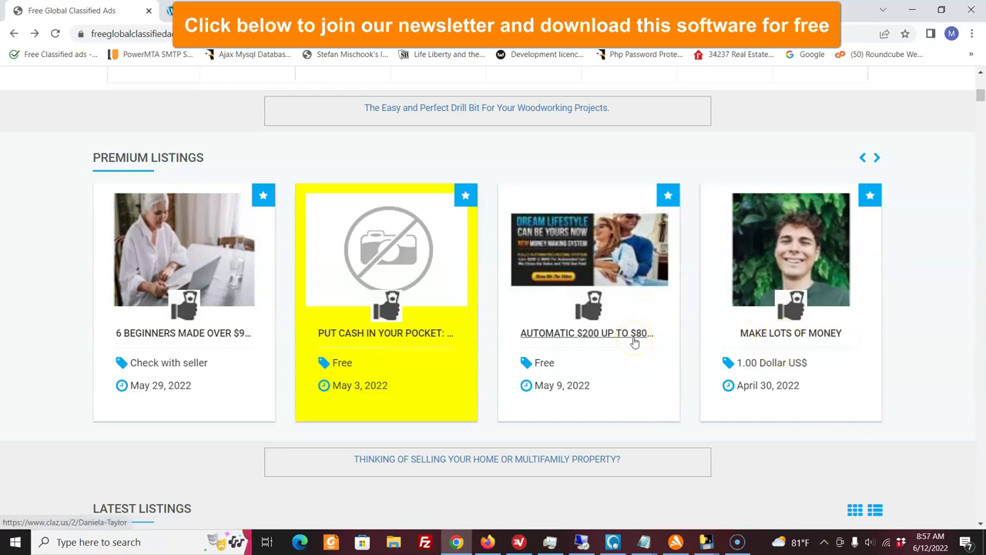
Step: View the third premium listing's Dream Lifestyle capture page, then return to the classifieds tab
left_click(635, 341)
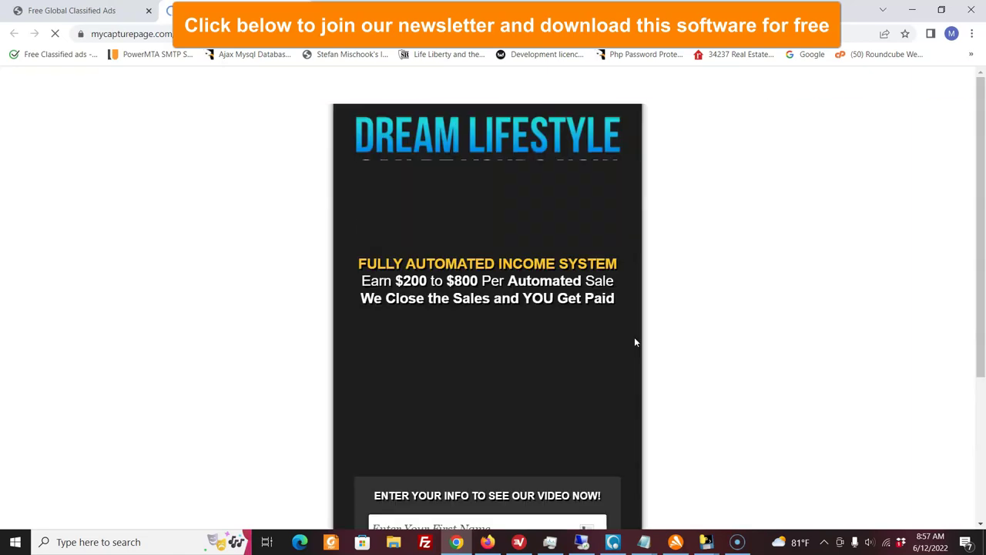
scroll(982, 214, "down", 1)
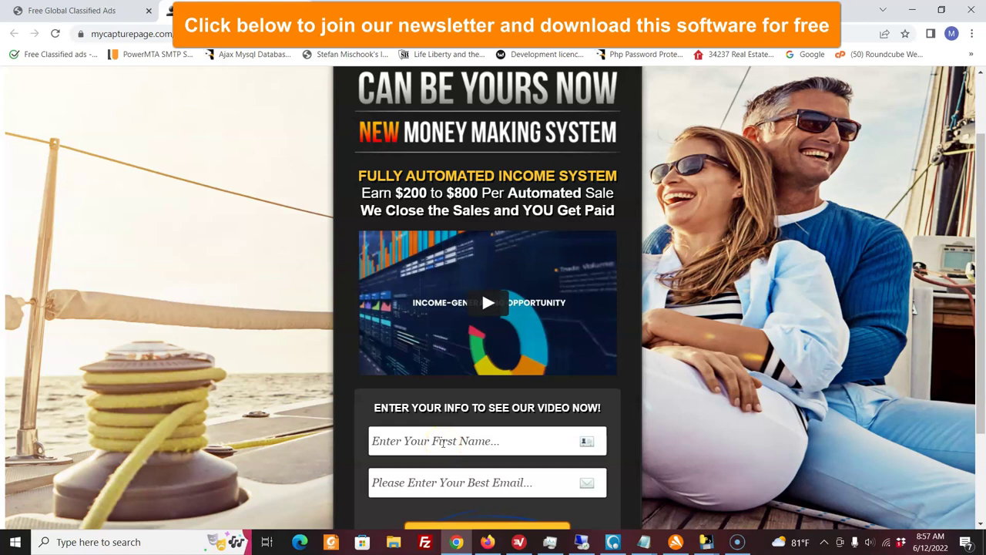
left_click_drag(979, 231, 982, 240)
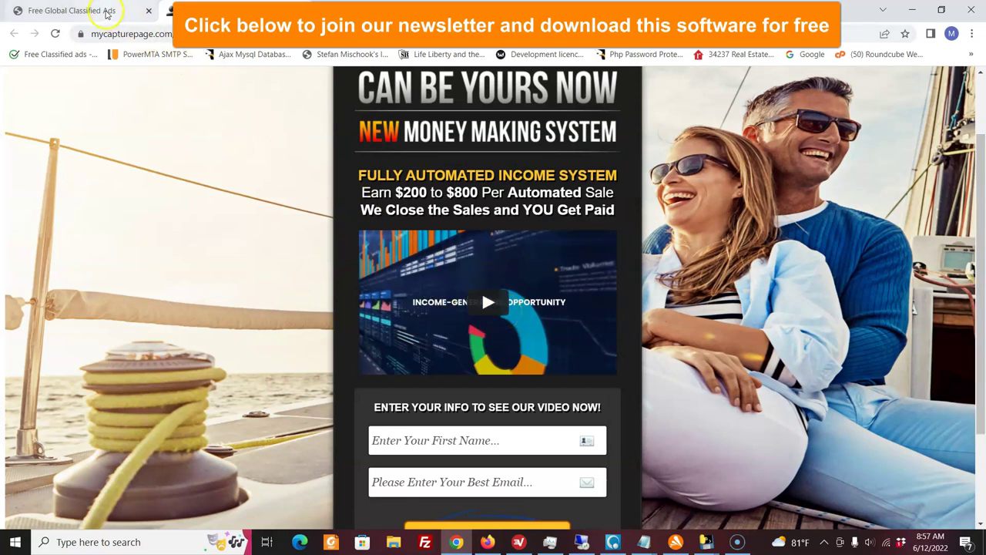
left_click(106, 12)
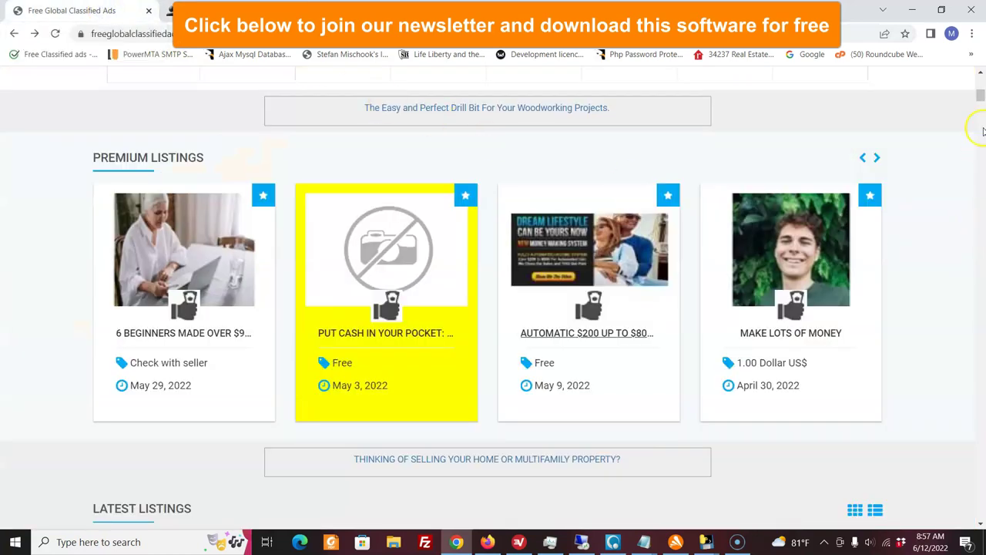
left_click_drag(979, 98, 980, 77)
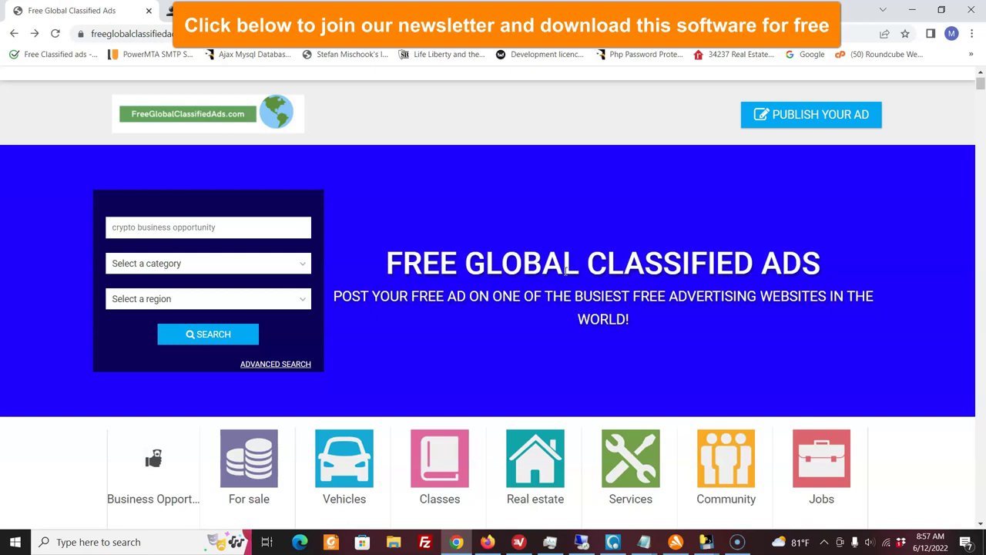
left_click(582, 222)
left_click(719, 189)
left_click(697, 192)
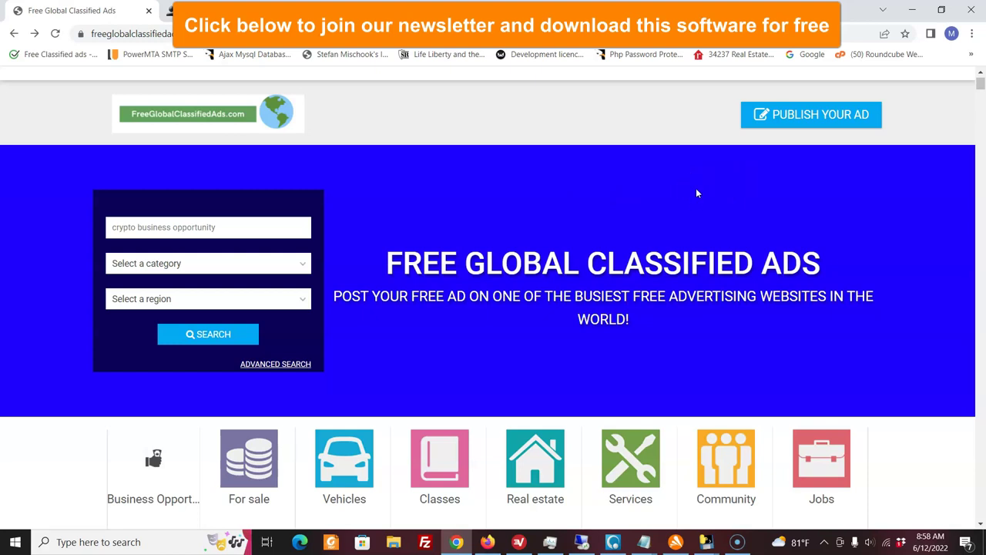